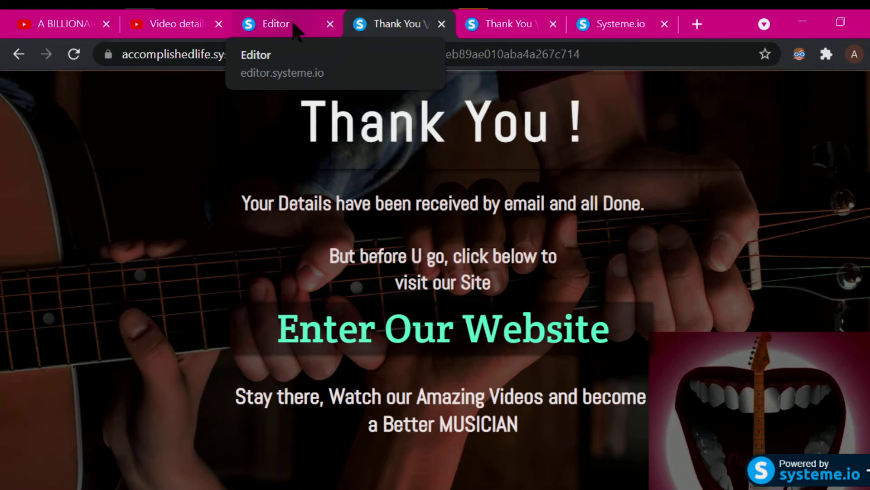
- Return from the Thank You preview to the Thank You page in the editor
left_click(292, 20)
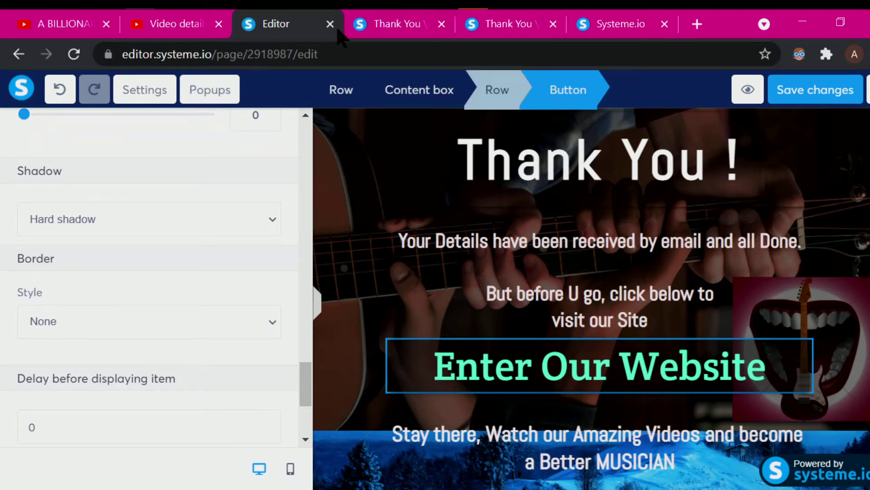
- Compare the Thank You preview with the editor, then view the published Thank You page
left_click(389, 28)
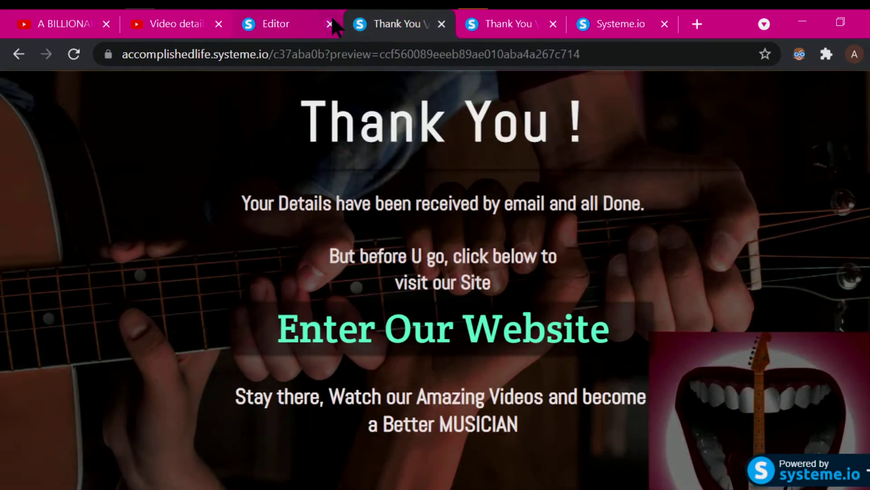
left_click(275, 30)
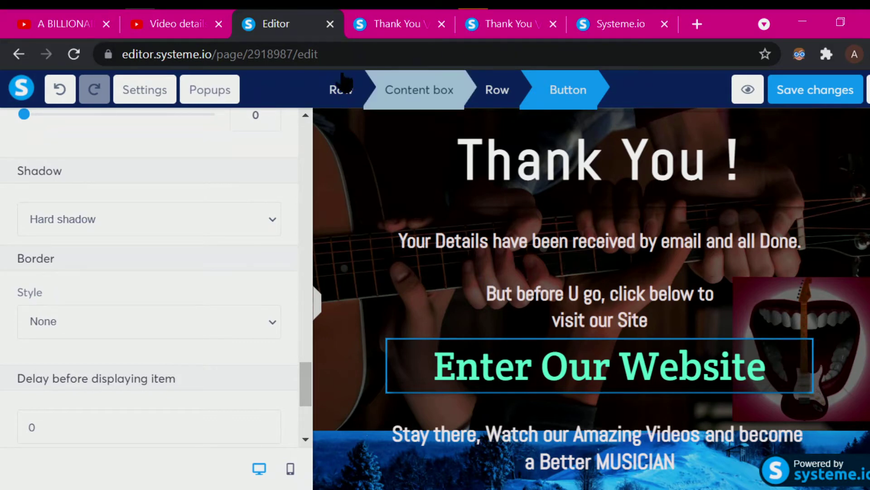
left_click(403, 34)
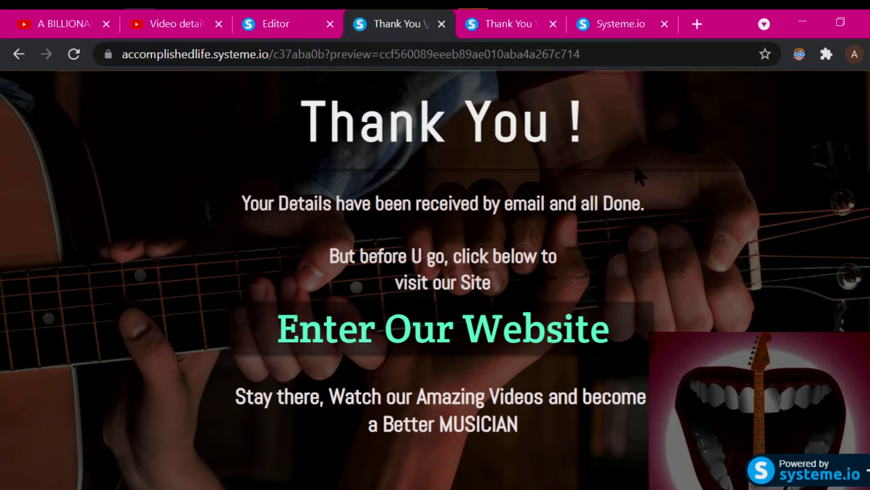
left_click(508, 27)
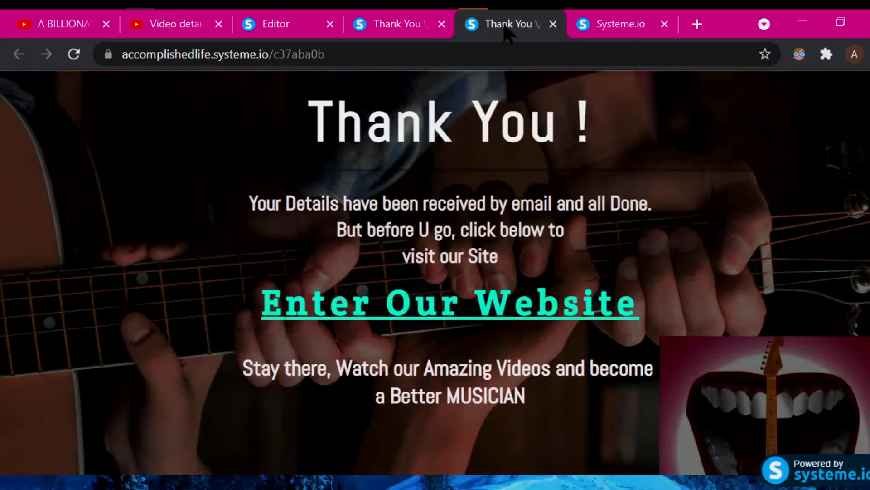
- Go back to the editor showing the Thank You page and its Enter Our Website button
left_click(281, 28)
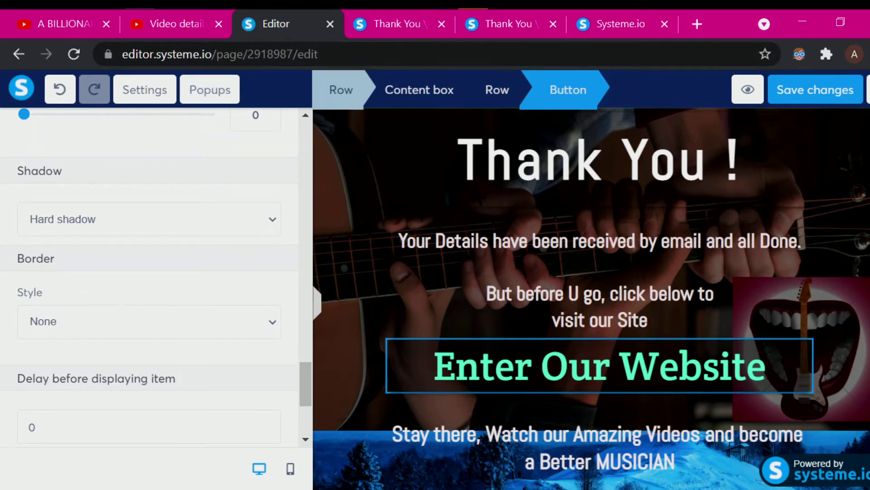
type(",")
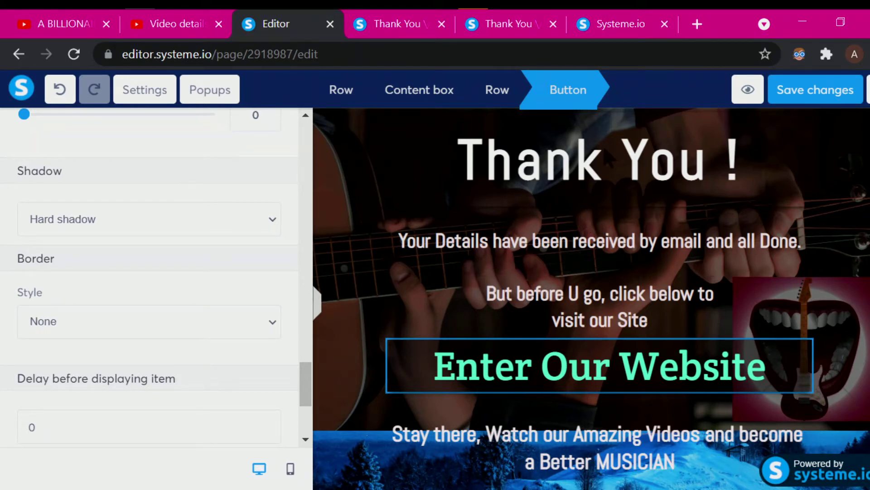
left_click(606, 160)
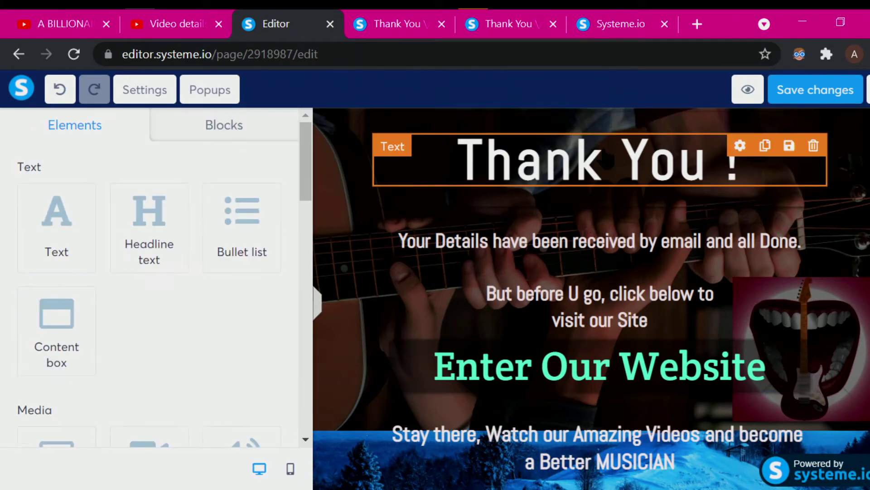
left_click(493, 158)
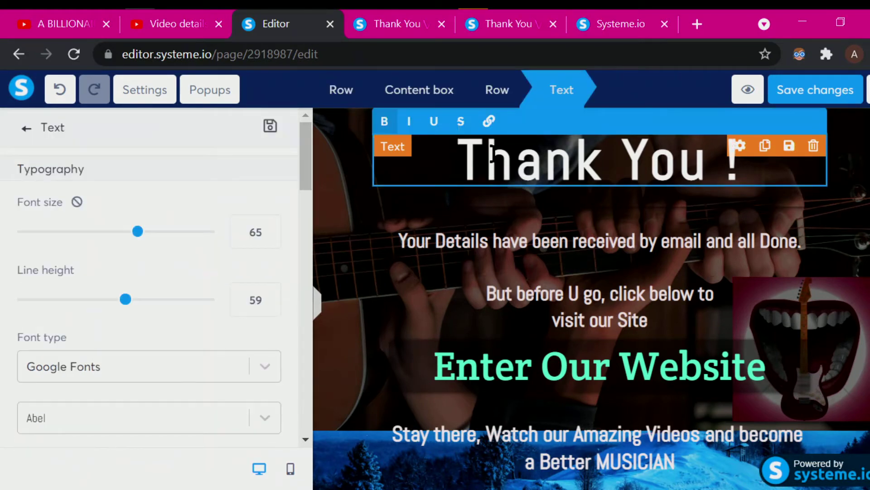
key("BackSpace")
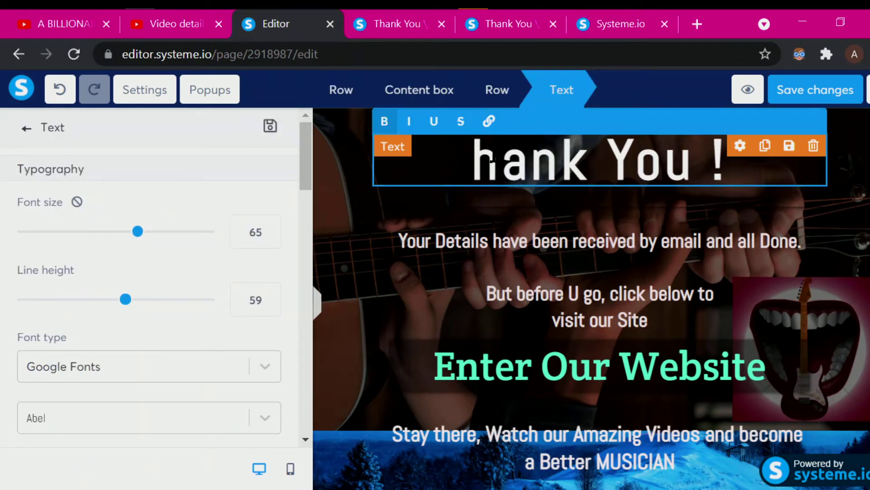
type("T")
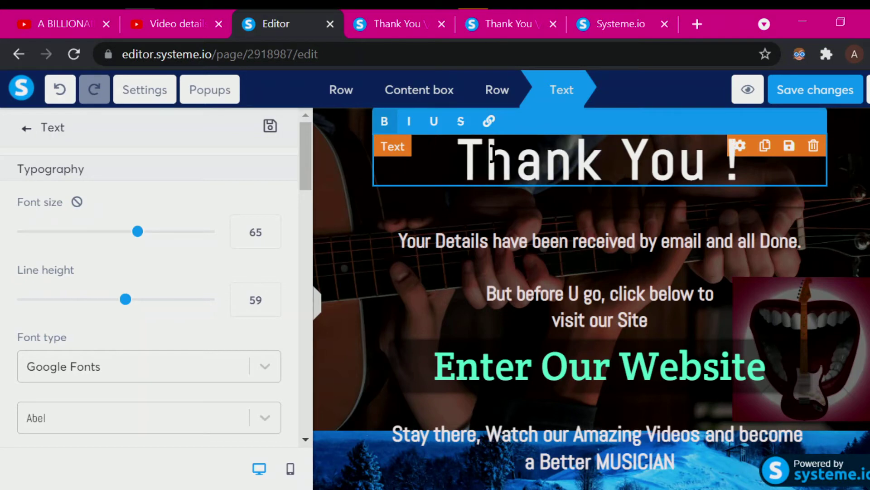
left_click(599, 268)
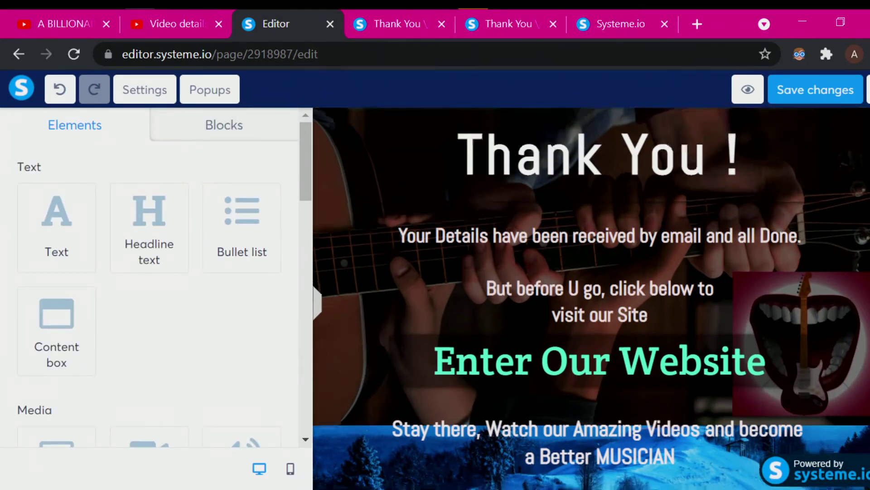
scroll(592, 299, "down", 1)
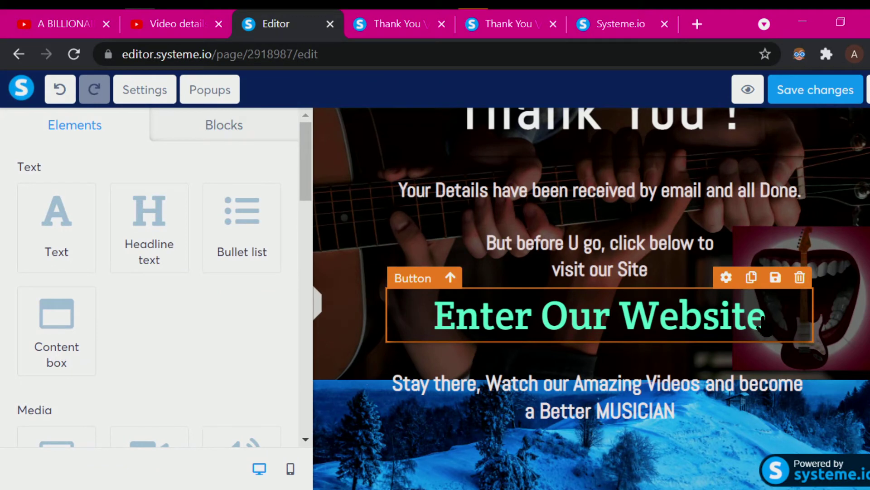
right_click(762, 318)
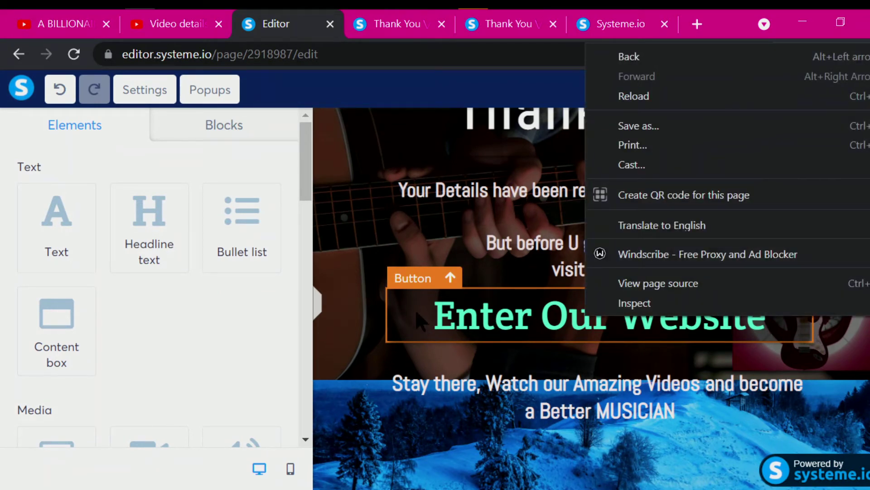
left_click(421, 321)
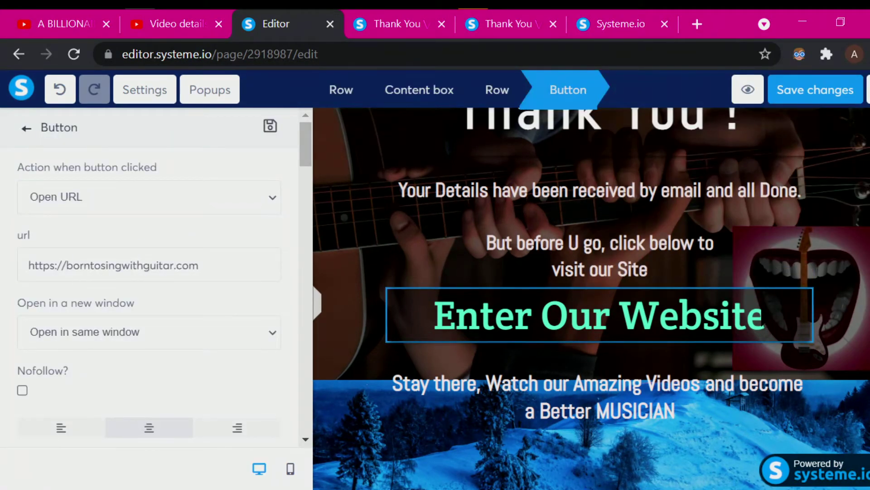
left_click(763, 313)
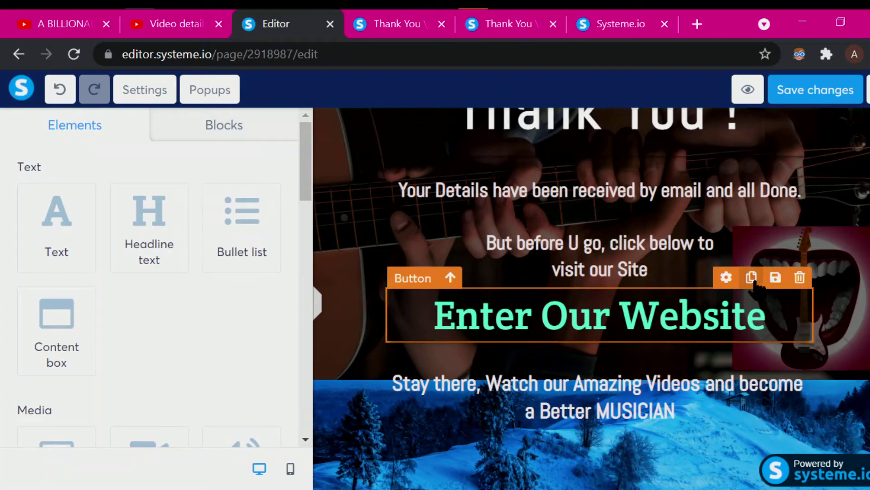
left_click(726, 278)
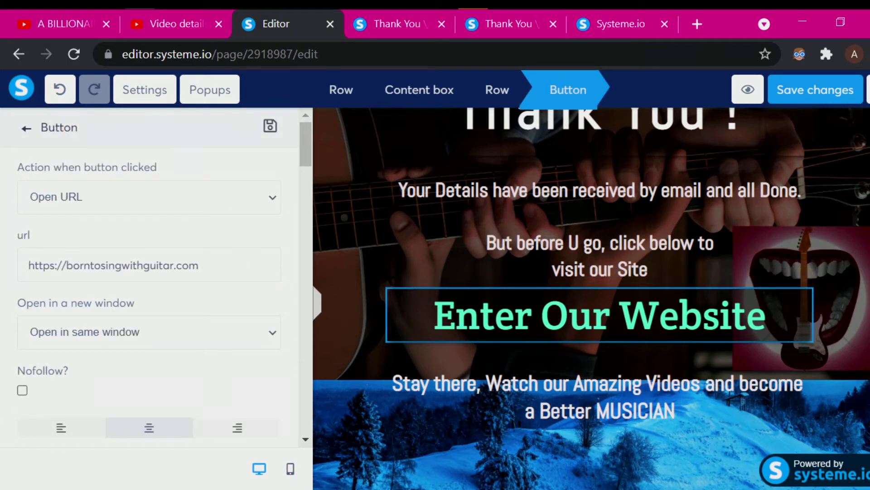
left_click(415, 308)
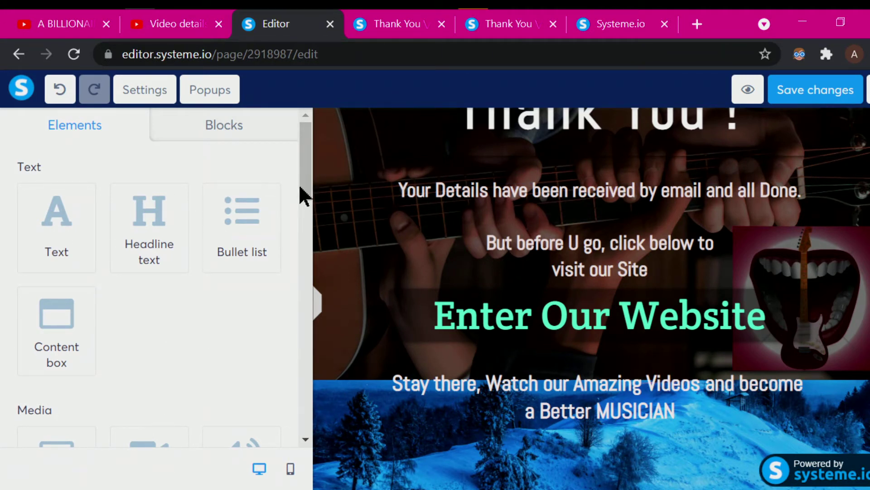
left_click_drag(302, 186, 311, 307)
scroll(113, 291, "down", 5)
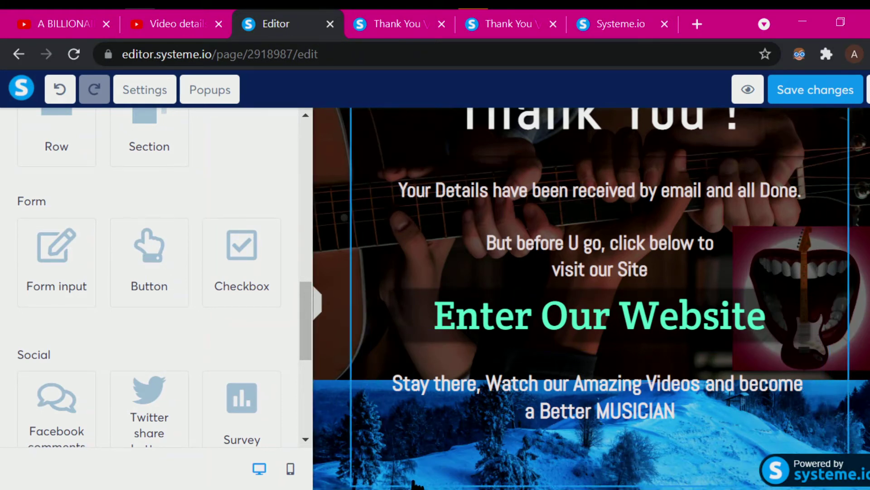
- Add a new 'Click here' button below the closing MUSICIAN text on the Thank You page
left_click(328, 483)
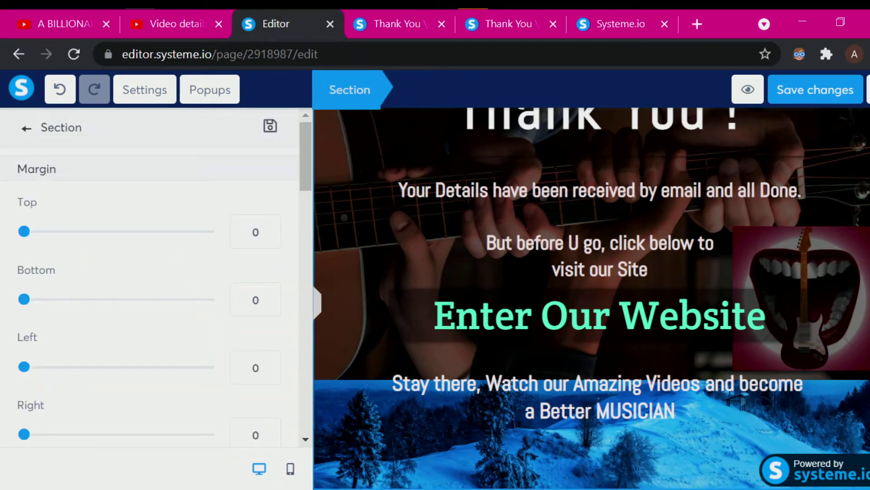
left_click(341, 308)
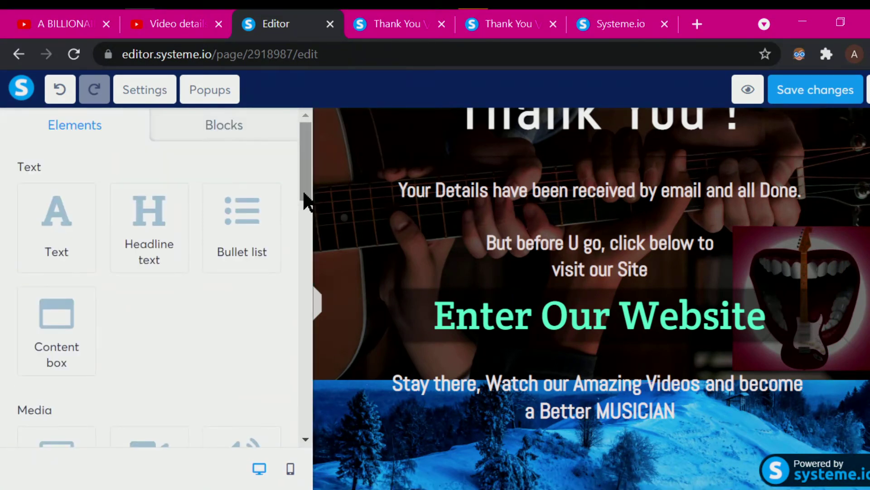
left_click_drag(305, 195, 305, 353)
left_click(151, 251)
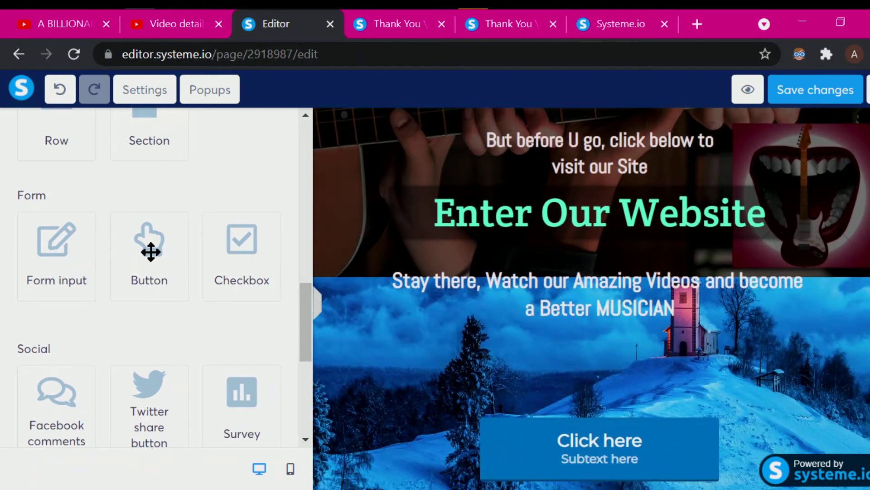
mouse_move(613, 451)
mouse_move(584, 450)
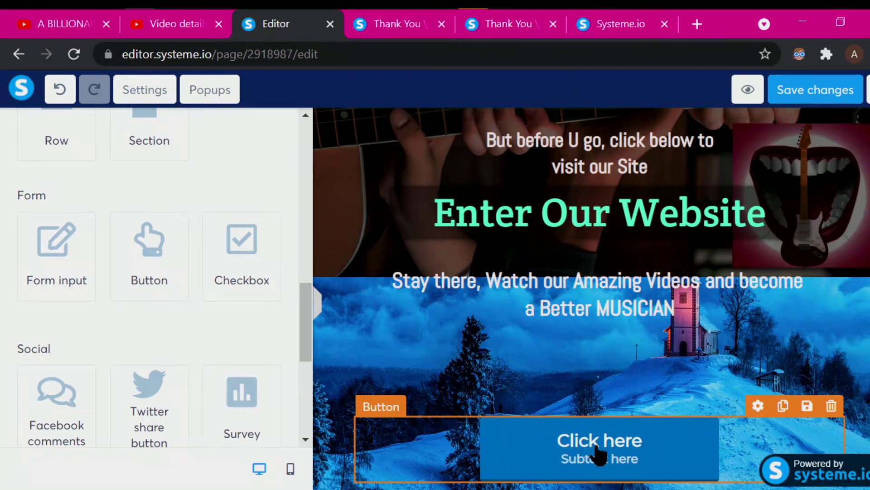
- Delete the new 'Click here' button from the Thank You page and confirm with OK
left_click(589, 455)
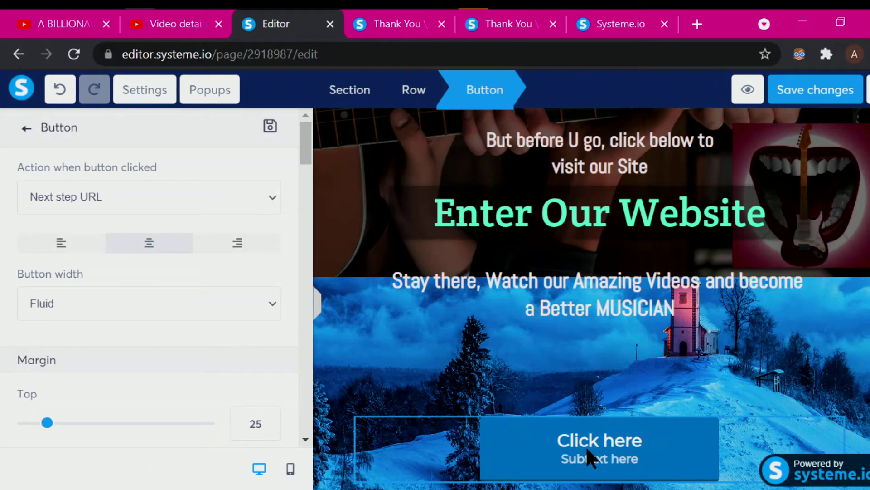
left_click(596, 447)
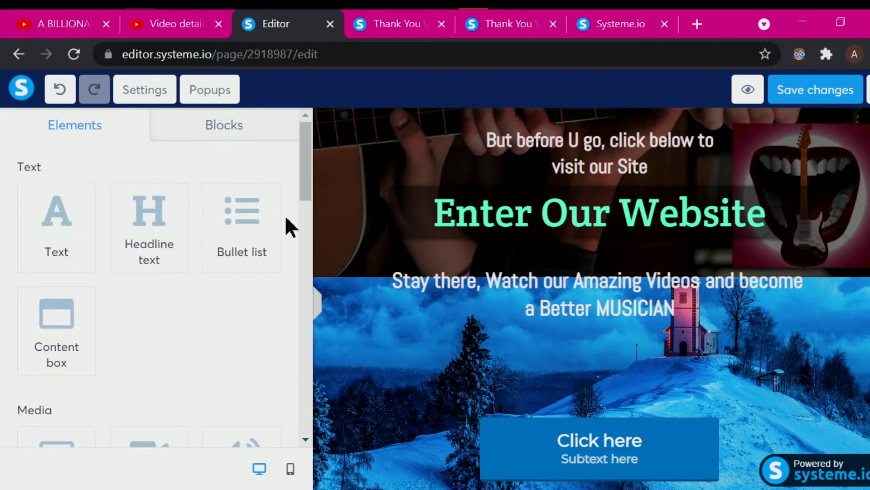
right_click(317, 264)
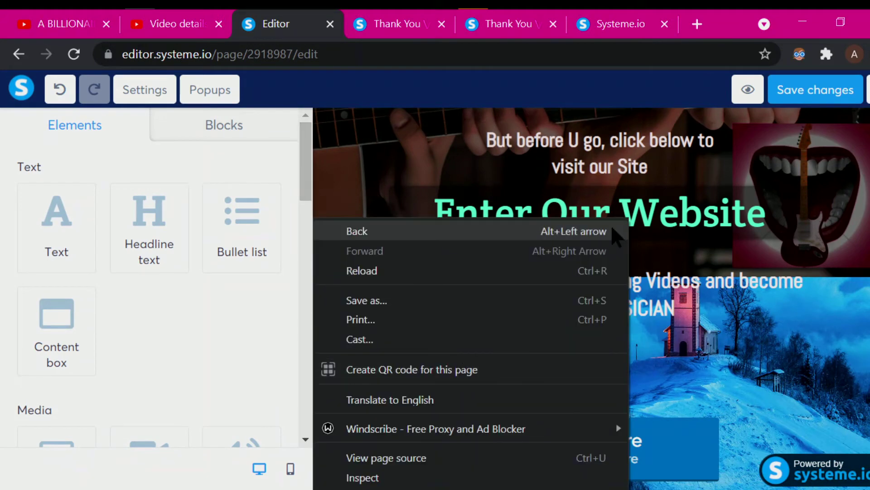
left_click(684, 450)
left_click(556, 455)
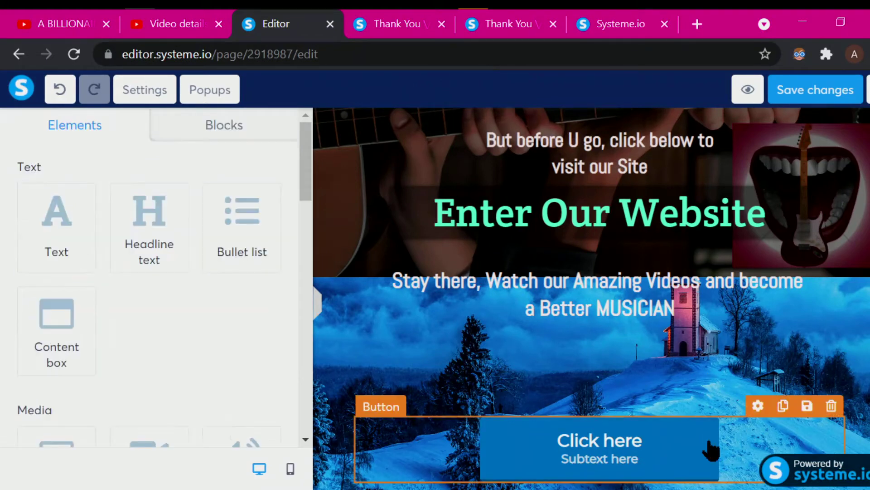
left_click(831, 407)
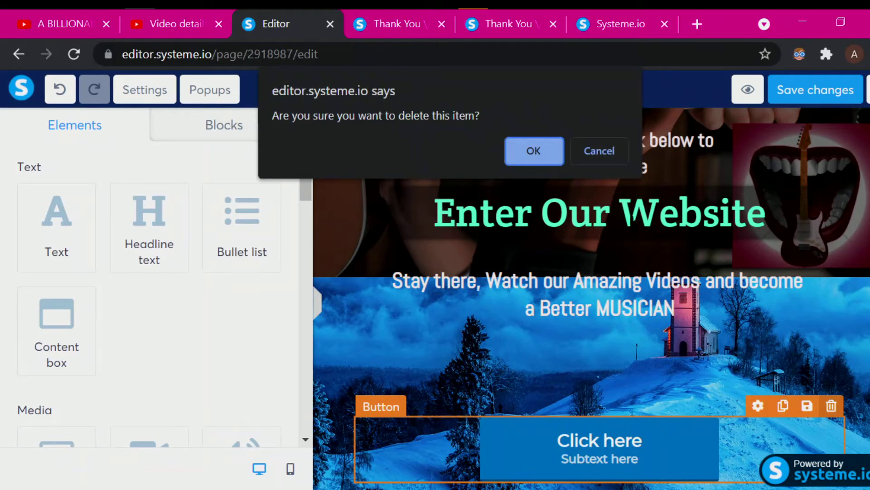
left_click(532, 151)
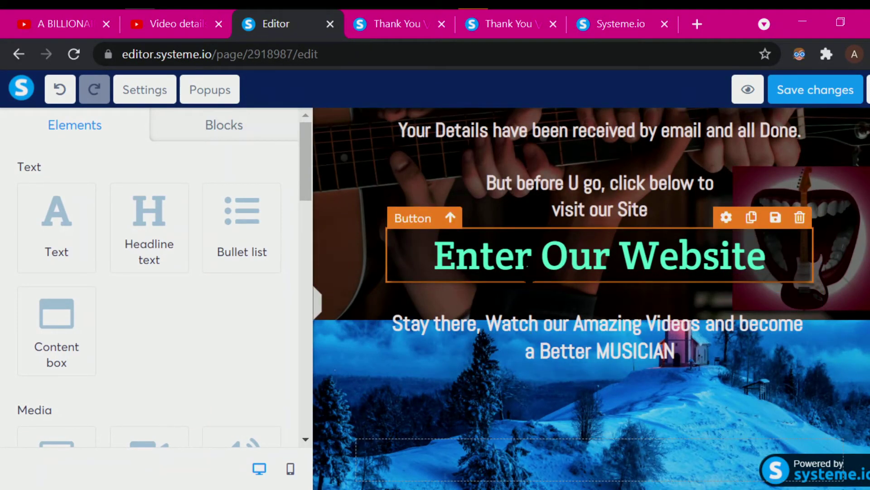
left_click(522, 263)
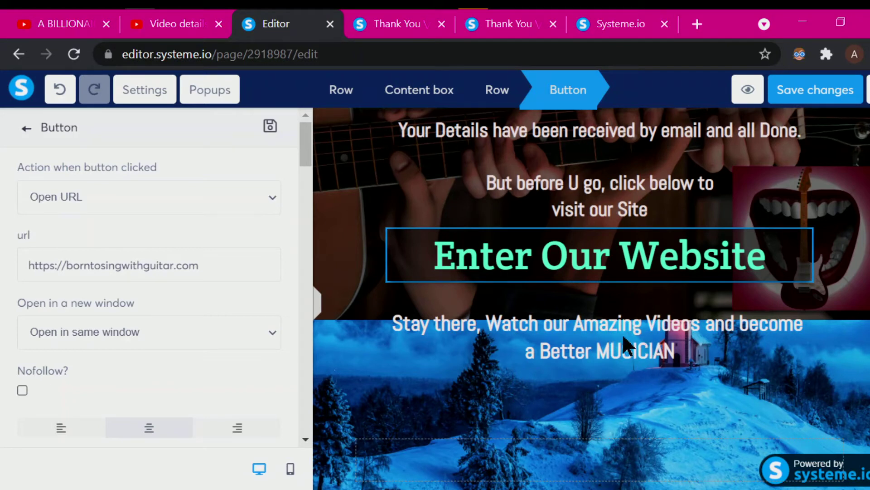
left_click(542, 247)
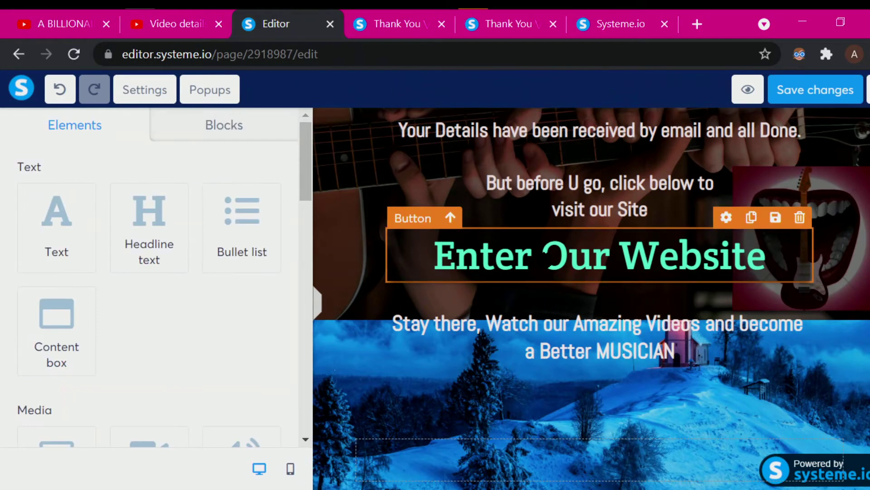
left_click(578, 339)
left_click(326, 256)
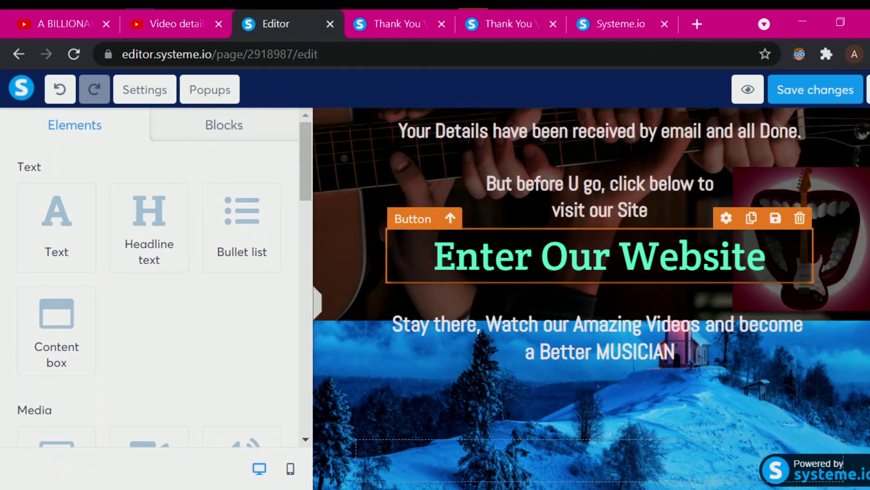
left_click(599, 257)
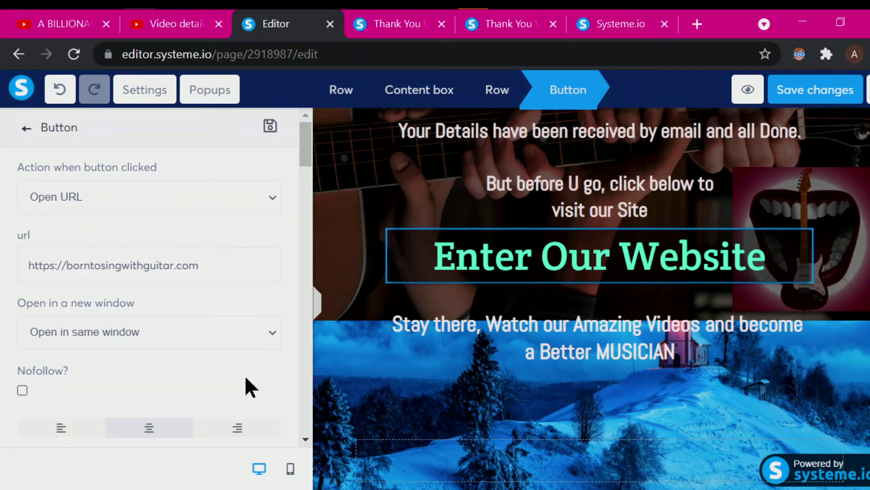
- Review the Enter Our Website button settings without changes, then deselect the button
left_click_drag(305, 163, 317, 195)
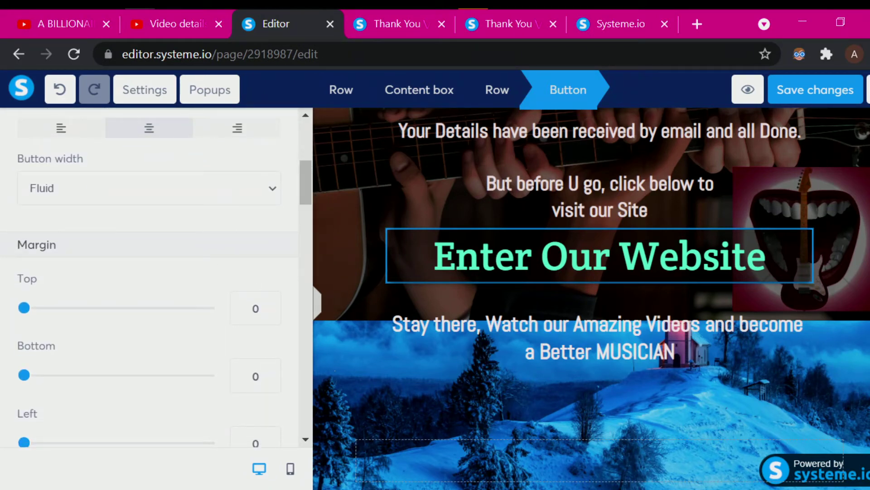
left_click_drag(318, 195, 320, 296)
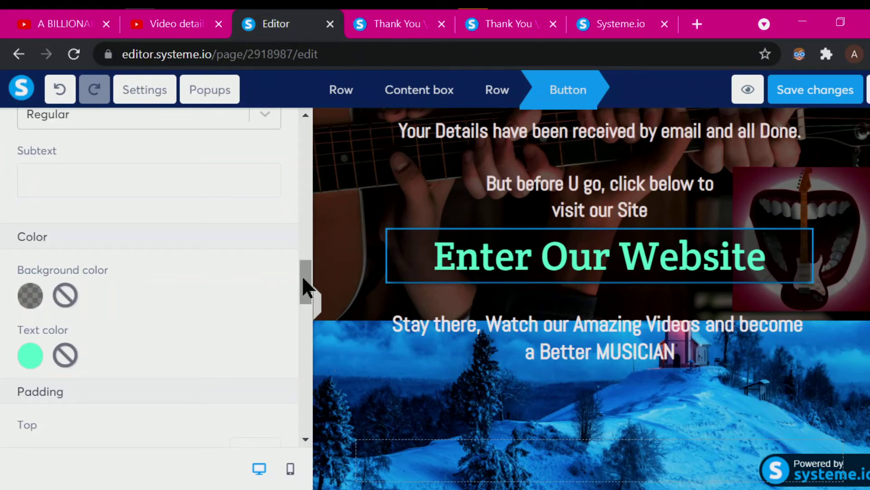
left_click_drag(305, 287, 312, 401)
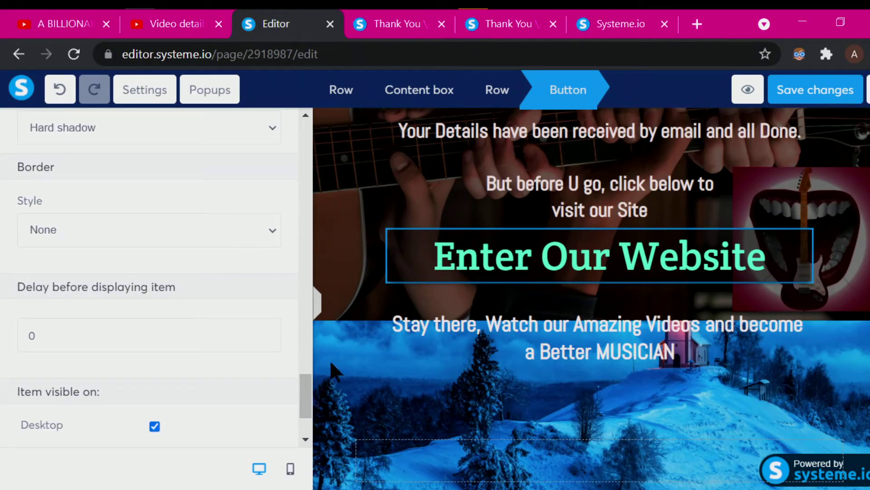
left_click(337, 222)
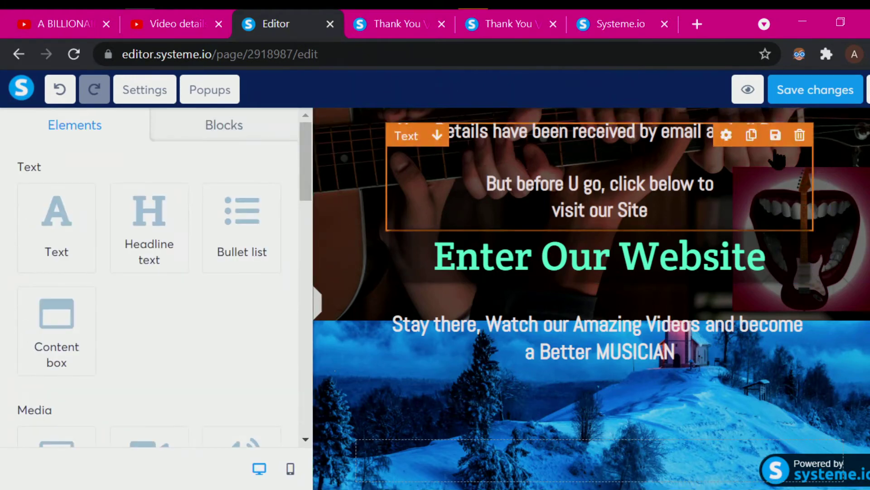
- Save the Thank You page and delete the empty row below the closing MUSICIAN text
left_click(794, 90)
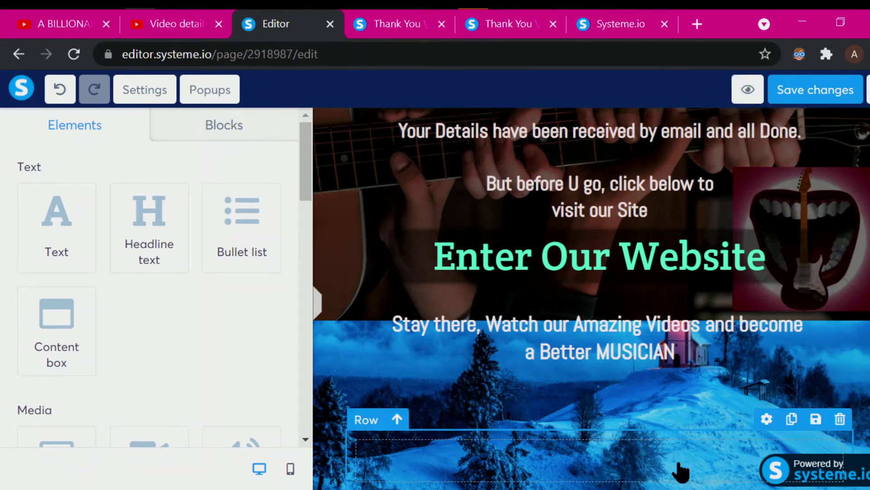
left_click(693, 466)
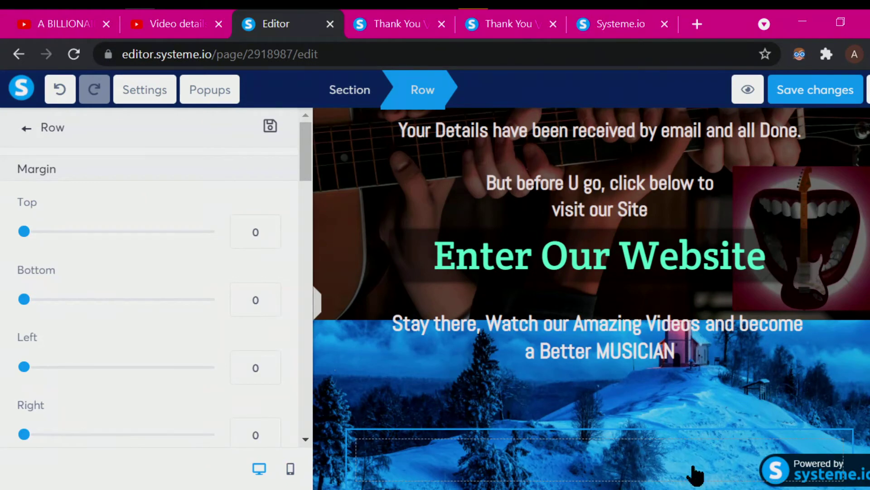
left_click(693, 466)
left_click(840, 418)
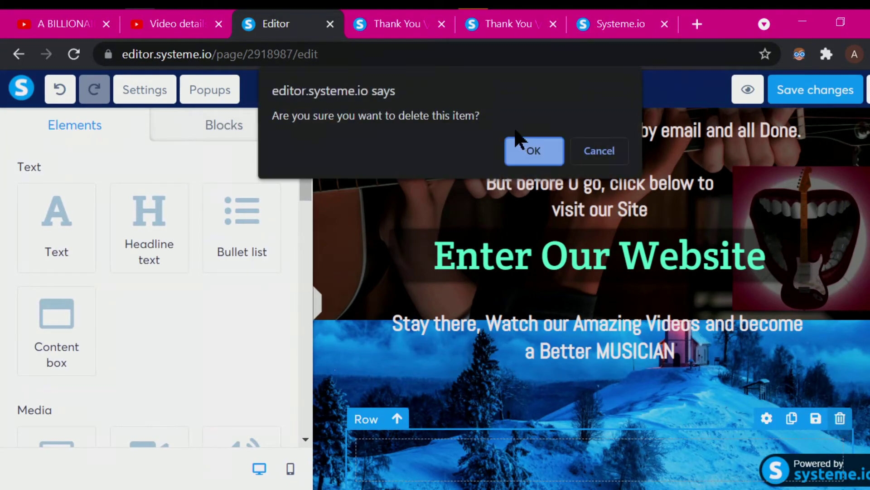
left_click(528, 150)
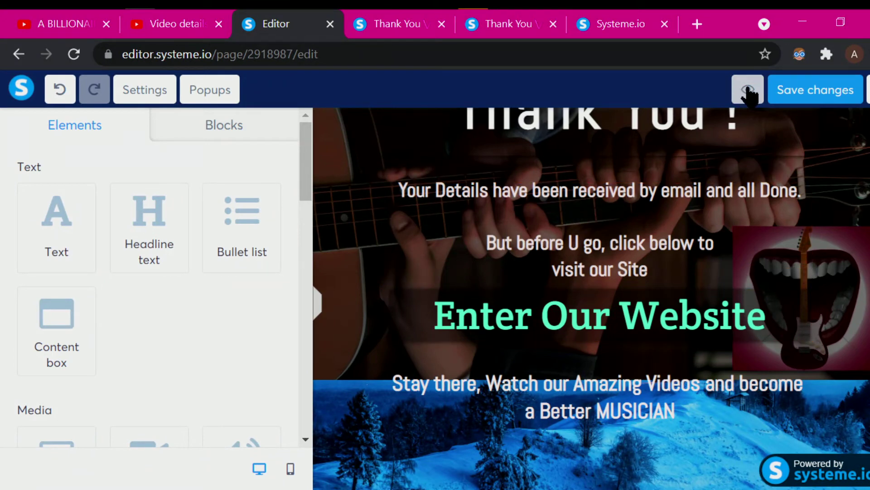
- Save, preview the Thank You page, test the Enter Our Website link, then return to the editor
right_click(795, 90)
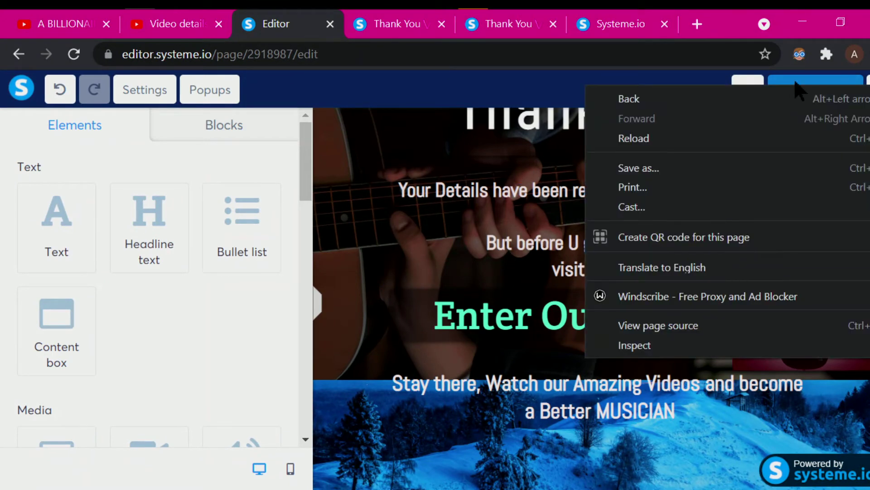
left_click(789, 83)
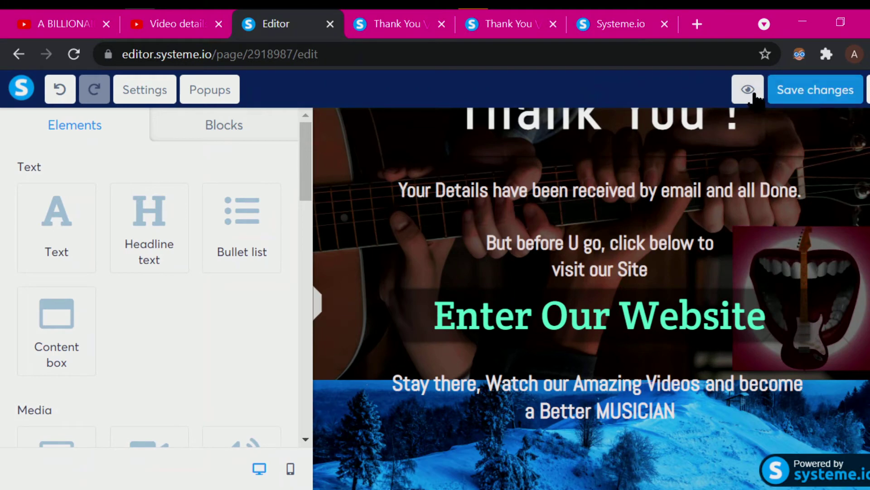
left_click(749, 90)
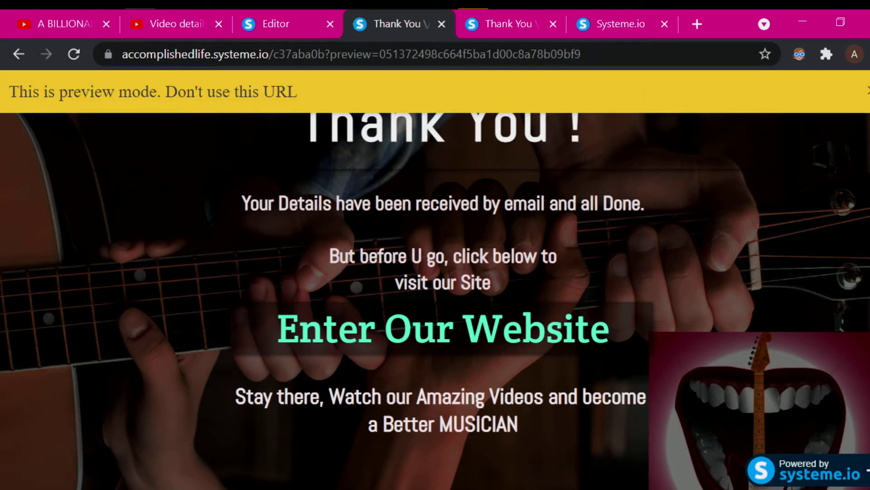
left_click(865, 95)
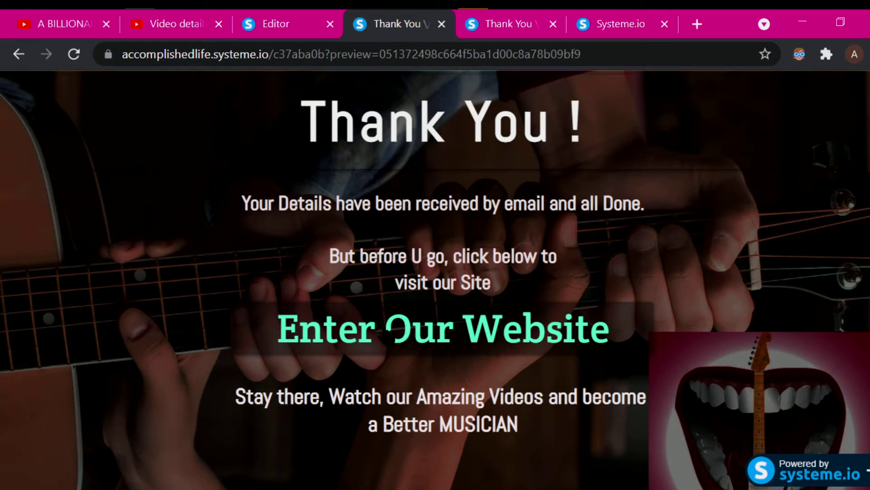
left_click(389, 330)
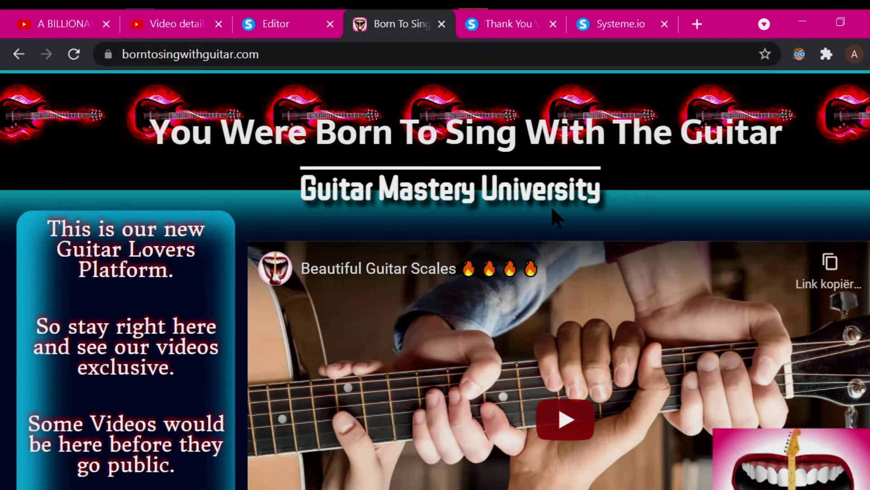
left_click(277, 27)
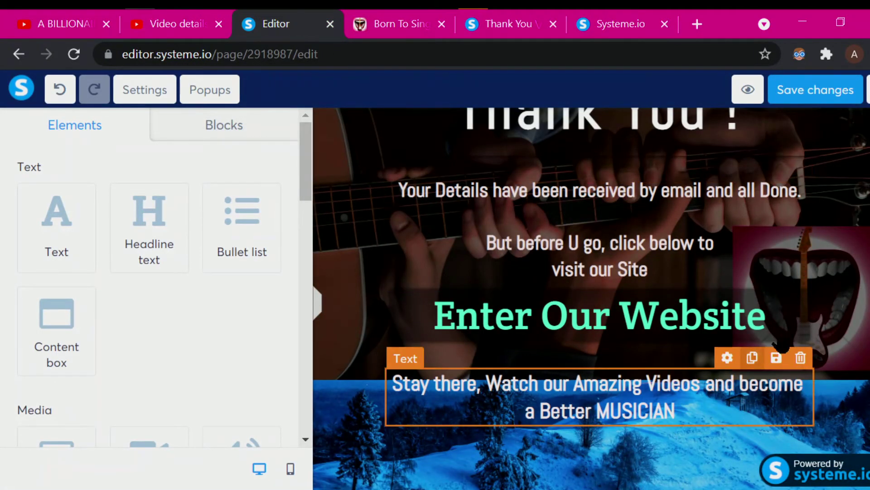
- Check the Enter Our Website button's Open URL link, then exit to the Your Lucky Day funnel
left_click(414, 323)
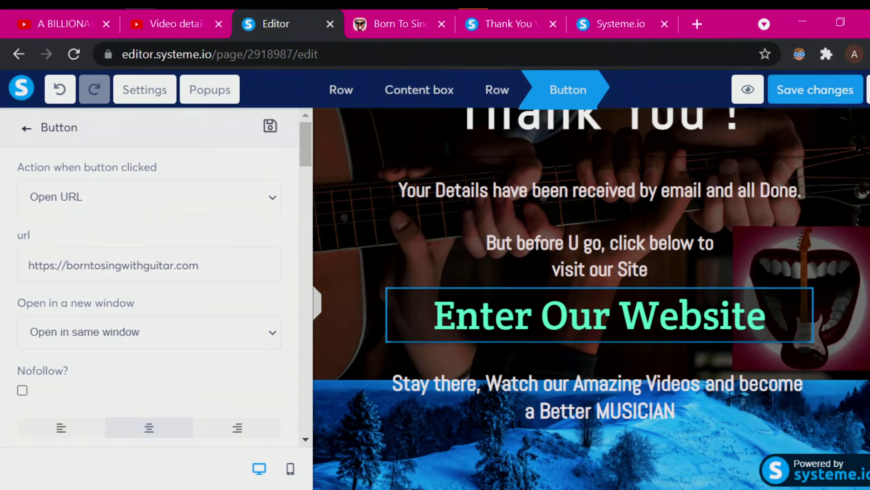
left_click(869, 94)
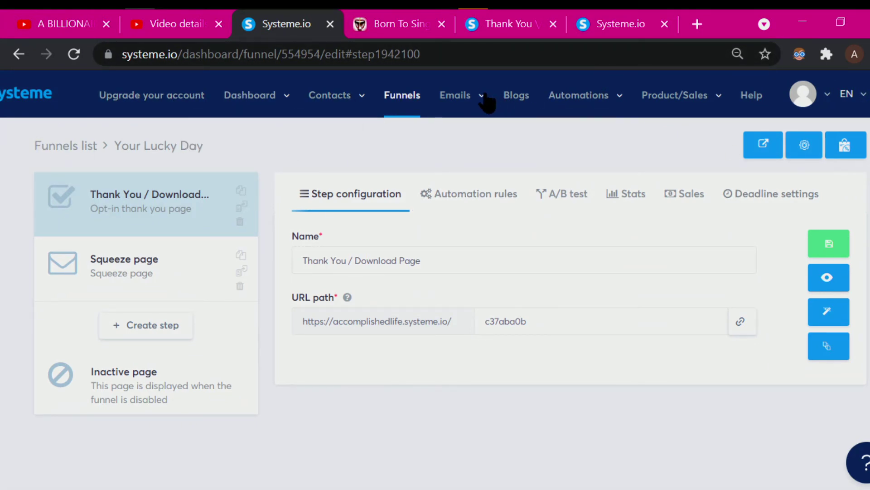
- Select the Squeeze page step to show its settings, including URL path 7af2c977
mouse_move(478, 96)
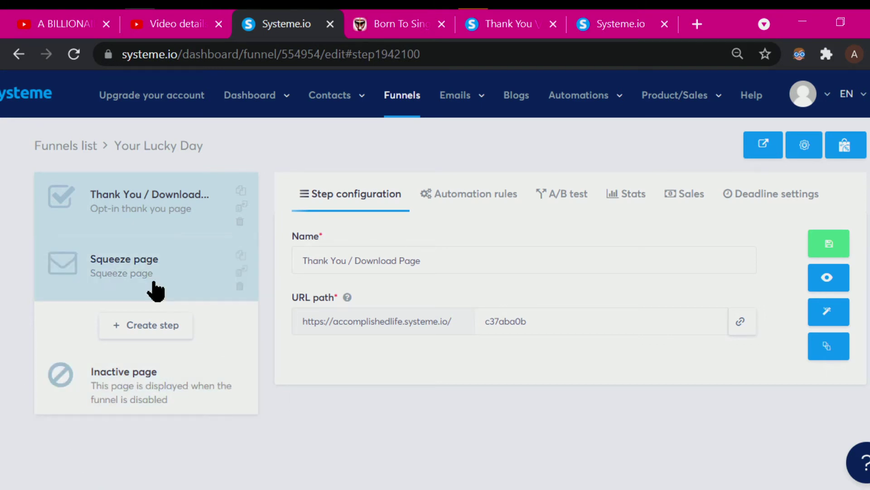
left_click(117, 275)
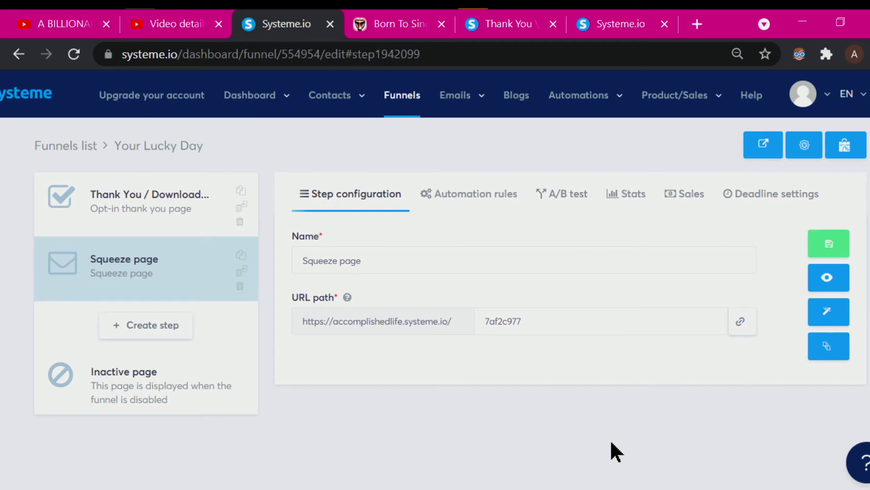
- Open the squeeze page in the editor and review its free-access headline, email box and NOTIFY ME button
left_click(830, 313)
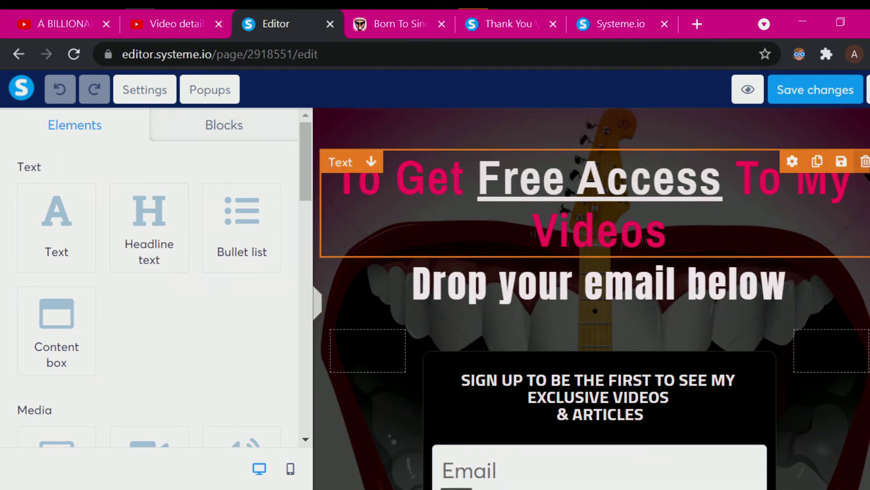
scroll(591, 299, "down", 4)
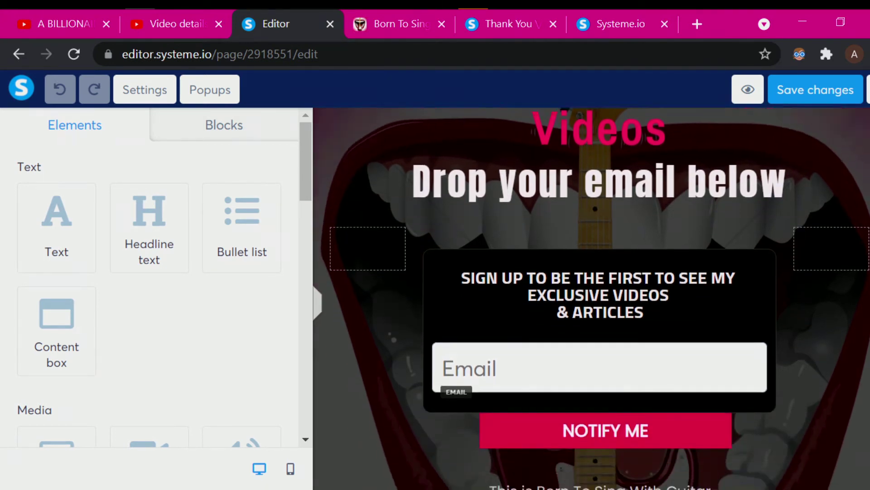
scroll(592, 298, "up", 2)
scroll(591, 298, "up", 2)
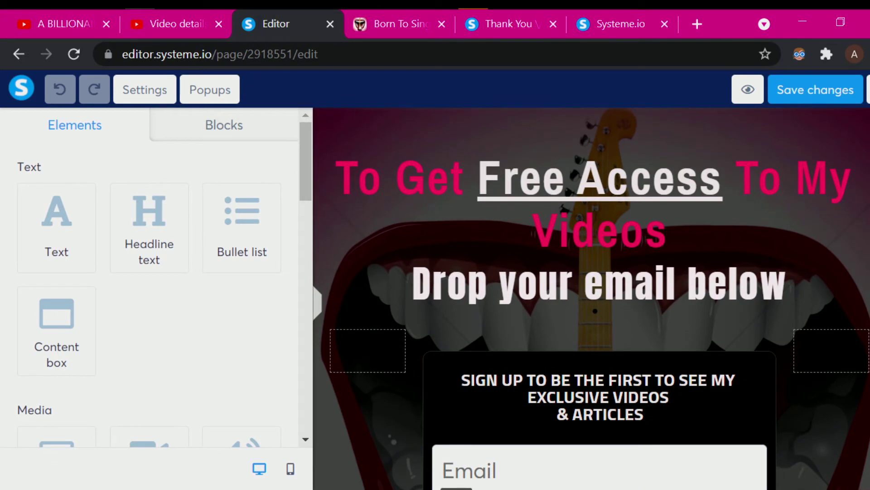
scroll(592, 298, "down", 4)
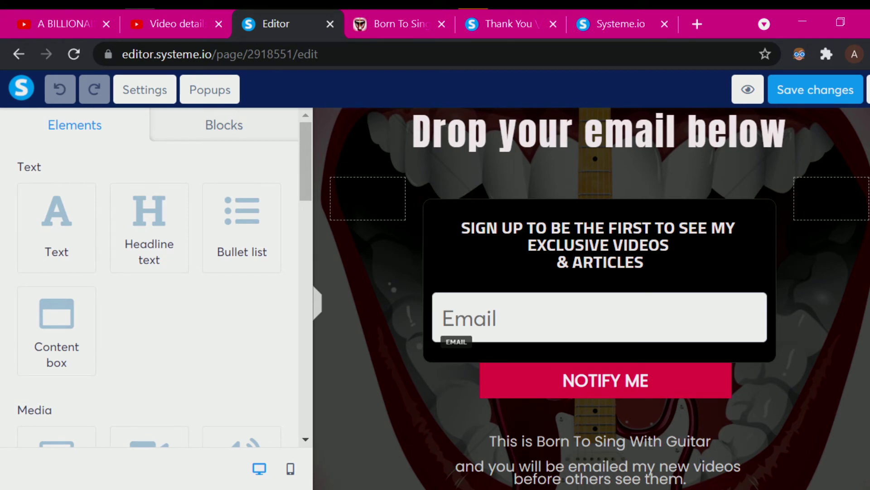
scroll(592, 298, "down", 2)
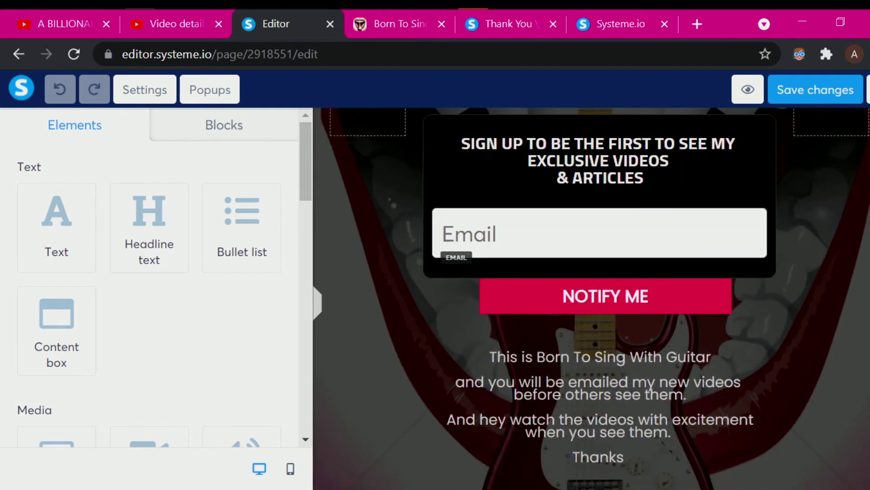
scroll(591, 298, "down", 2)
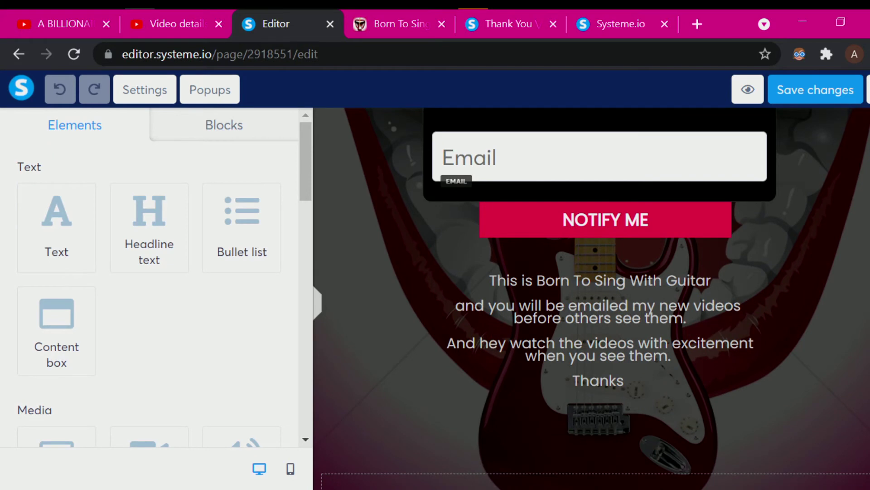
scroll(591, 299, "down", 1)
scroll(591, 298, "up", 7)
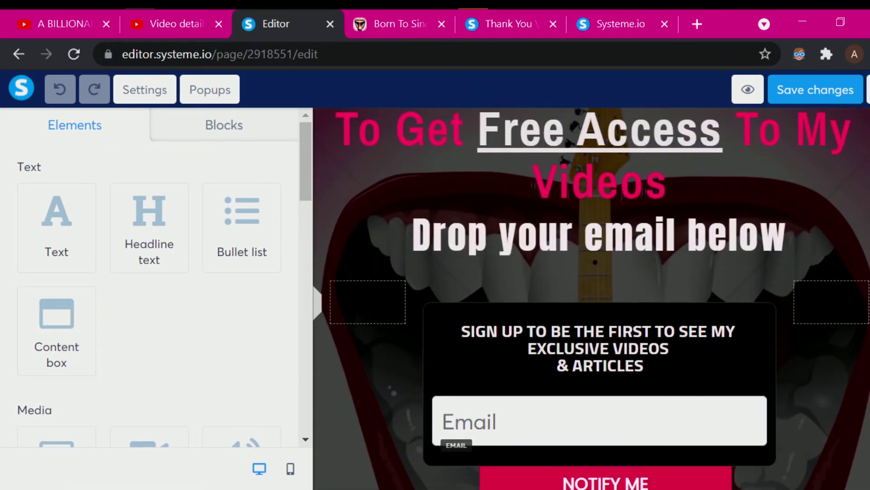
scroll(610, 308, "up", 1)
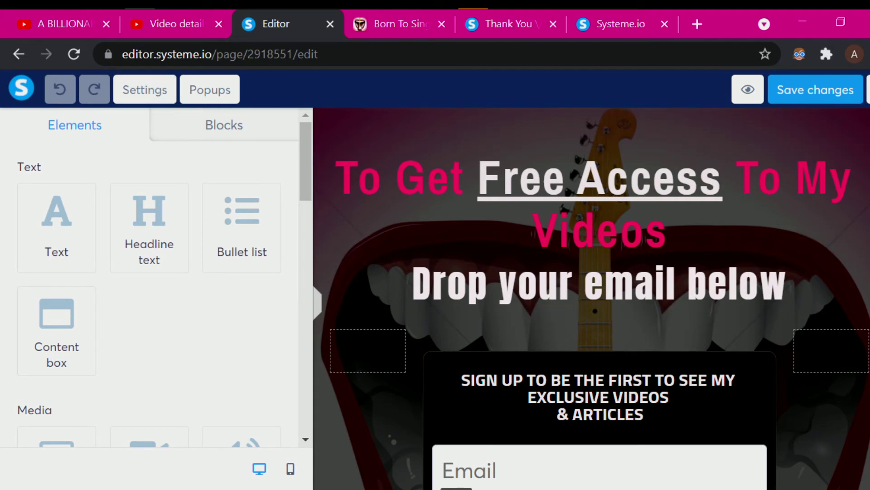
scroll(590, 298, "down", 4)
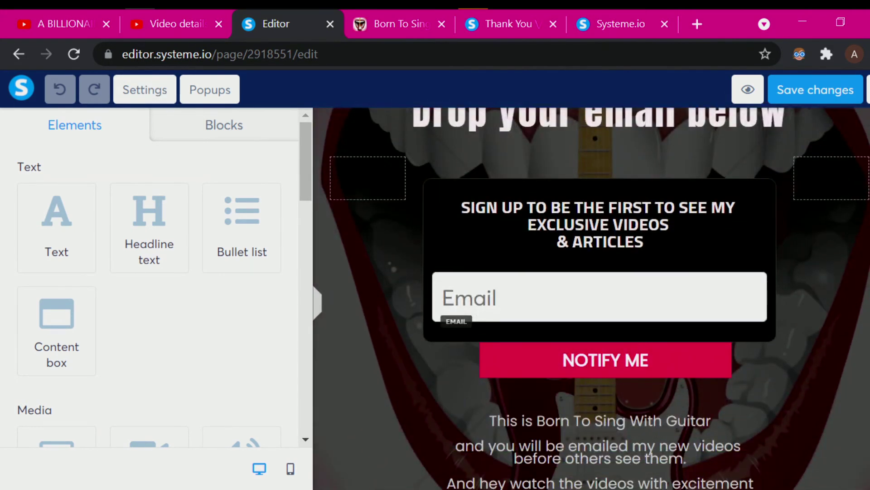
scroll(542, 177, "down", 3)
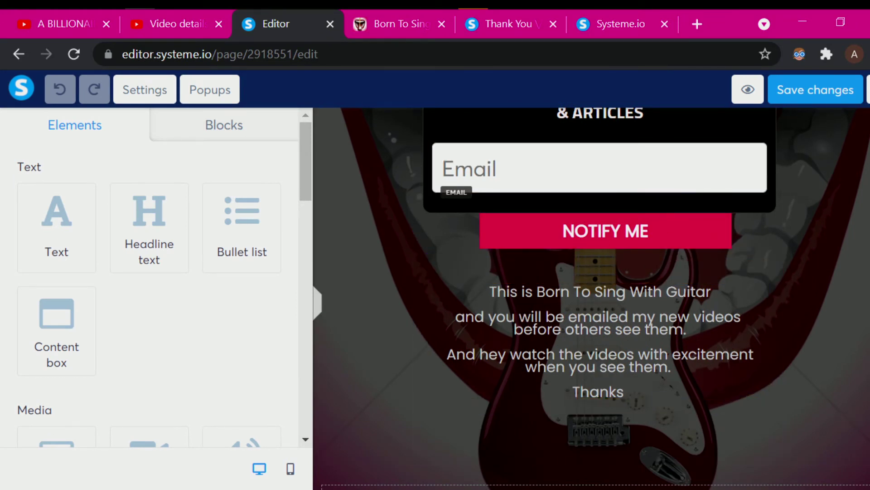
scroll(552, 155, "up", 3)
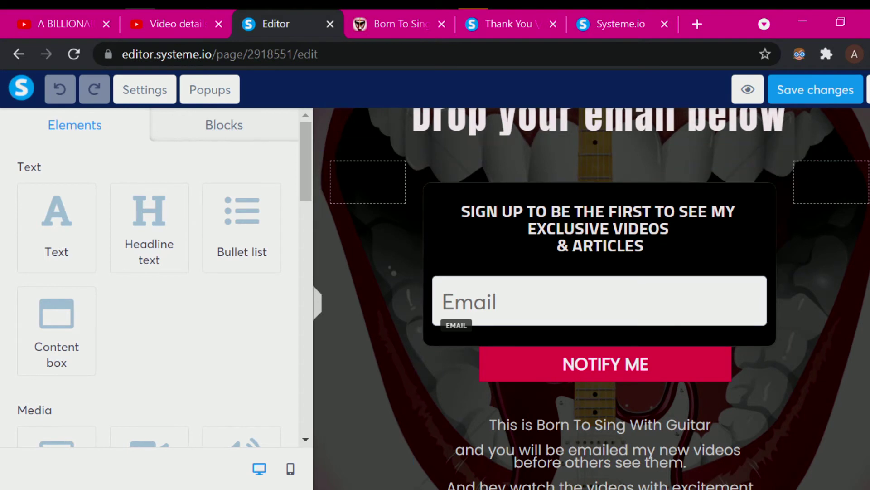
scroll(592, 298, "up", 3)
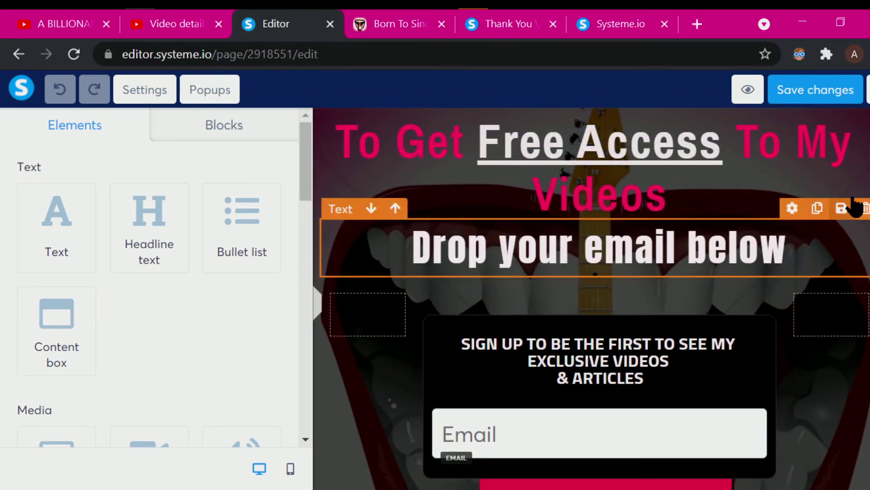
scroll(592, 298, "up", 1)
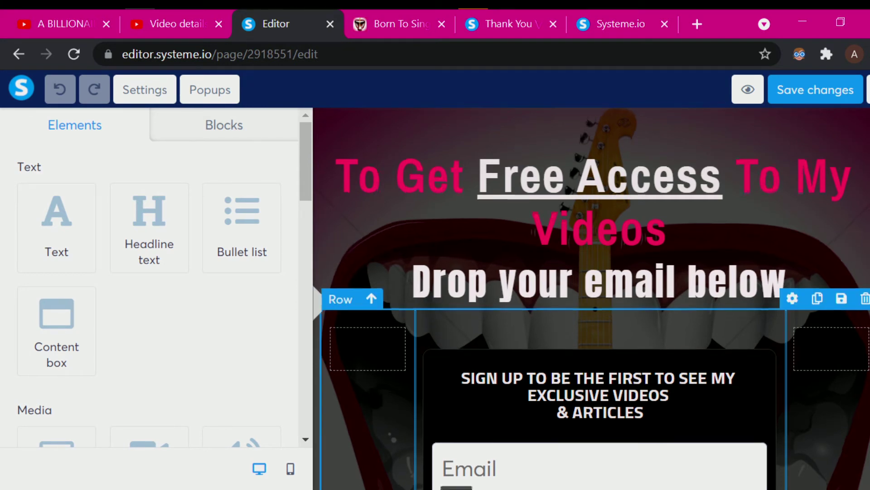
- Delete the row holding the email sign-up box and NOTIFY ME button, confirming with OK
scroll(373, 398, "down", 5)
scroll(373, 398, "down", 2)
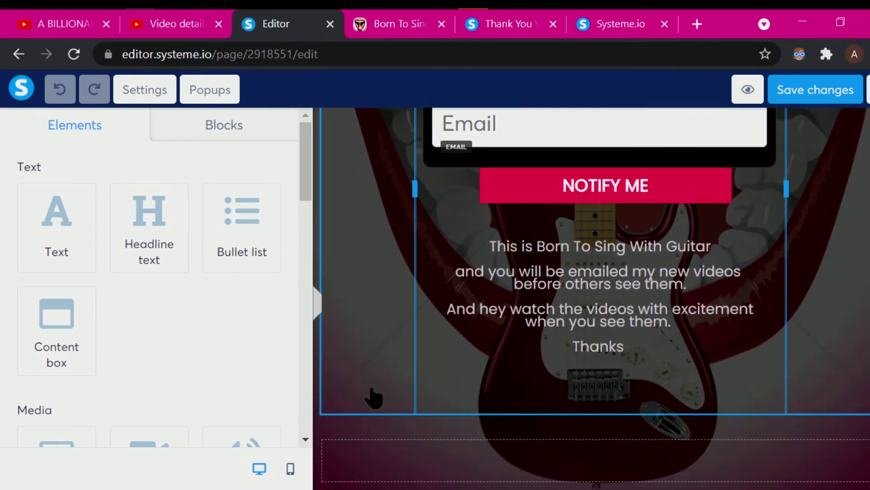
scroll(371, 396, "up", 6)
scroll(595, 298, "up", 2)
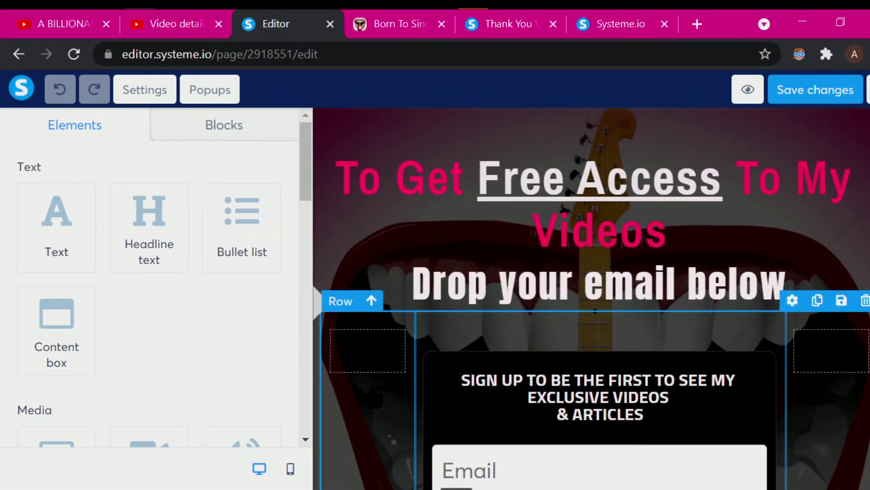
left_click(865, 303)
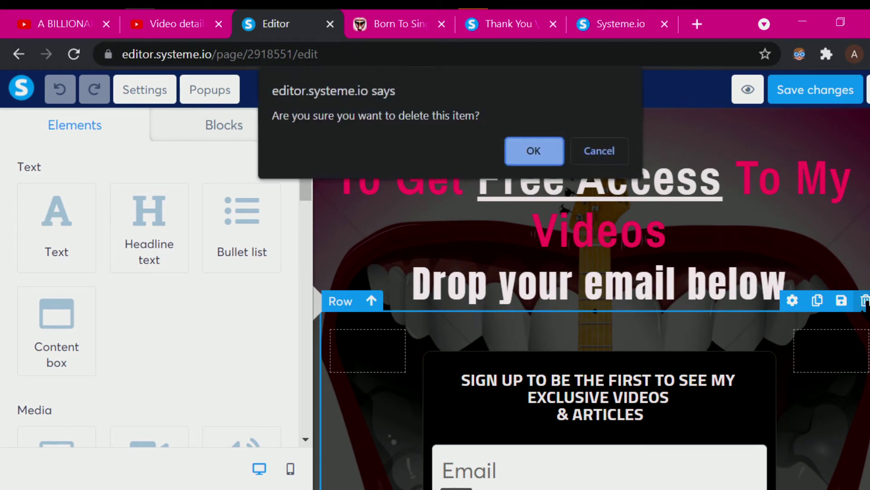
left_click(534, 151)
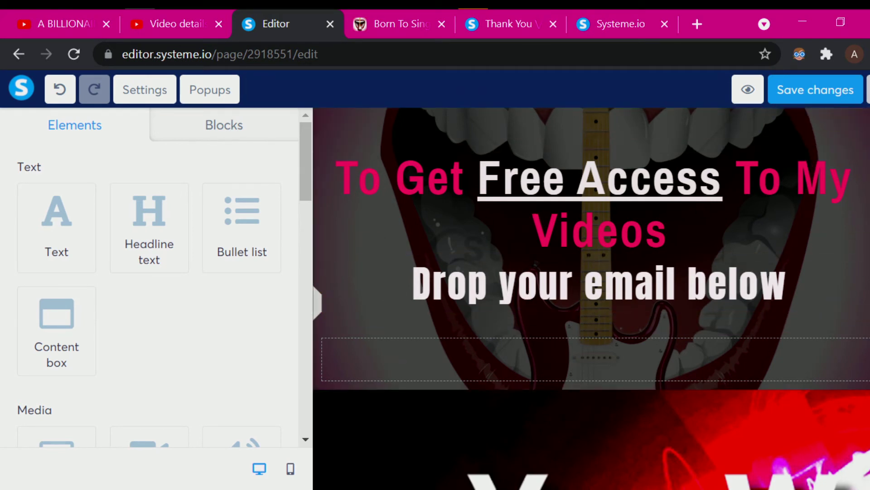
- Exit the editor without saving, discarding the row deletion, and reopen the squeeze page for editing
left_click(869, 89)
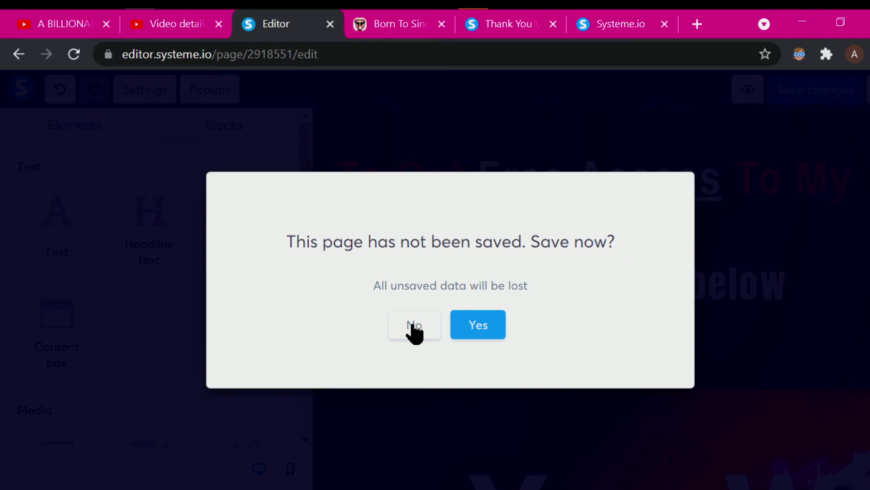
left_click(413, 324)
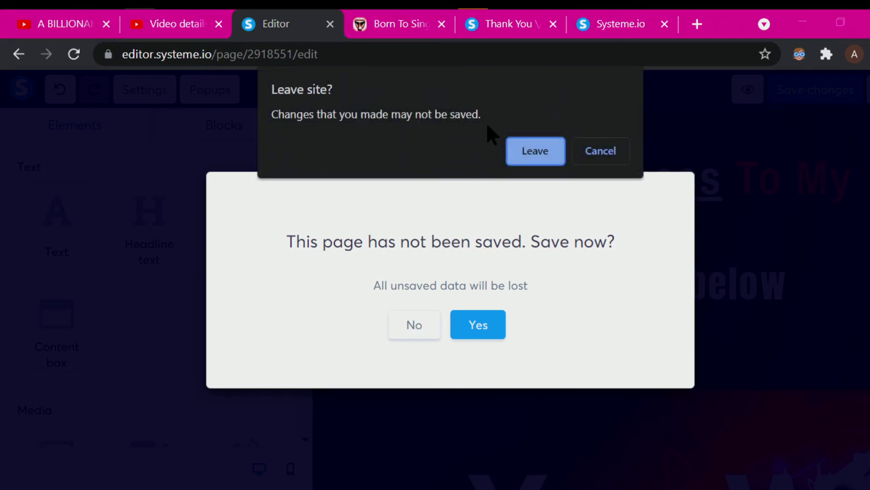
left_click(522, 154)
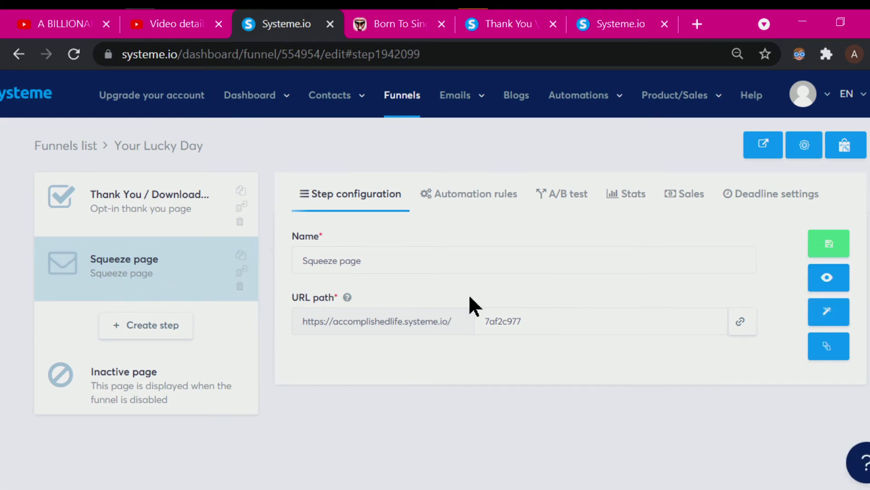
left_click(827, 315)
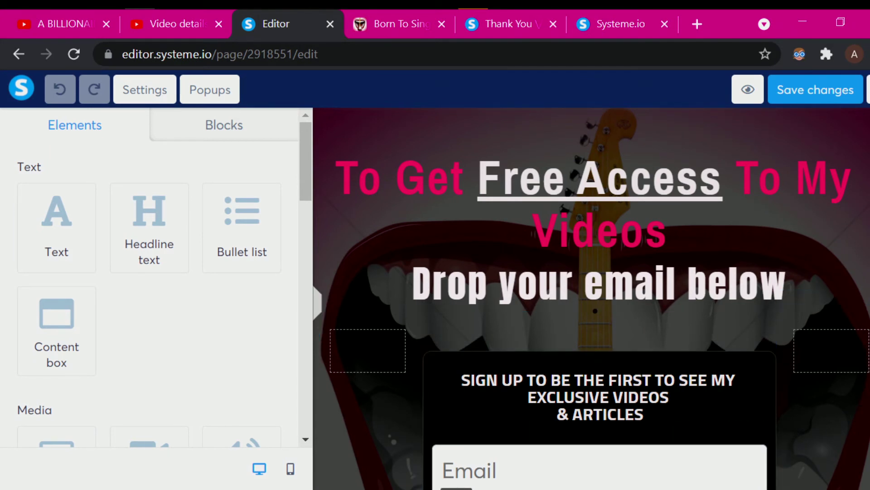
- Check the reopened squeeze page still has its sign-up form, then preview it in a new tab
scroll(591, 298, "down", 3)
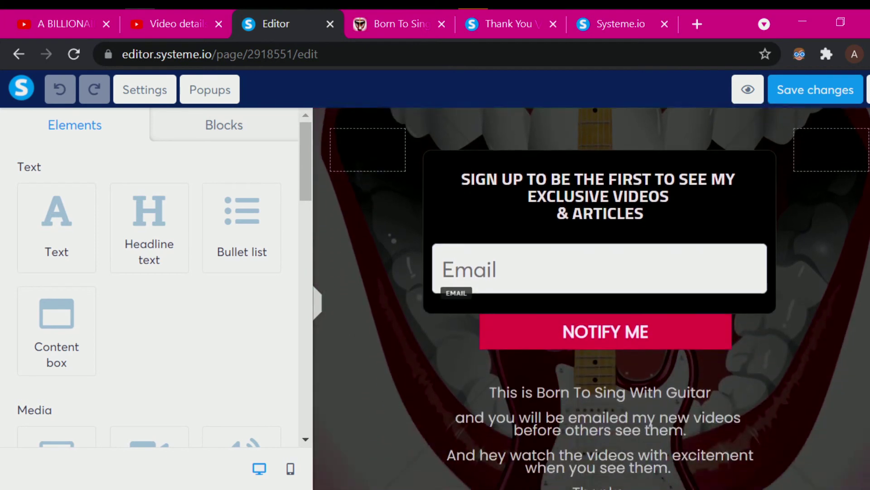
scroll(592, 298, "up", 1)
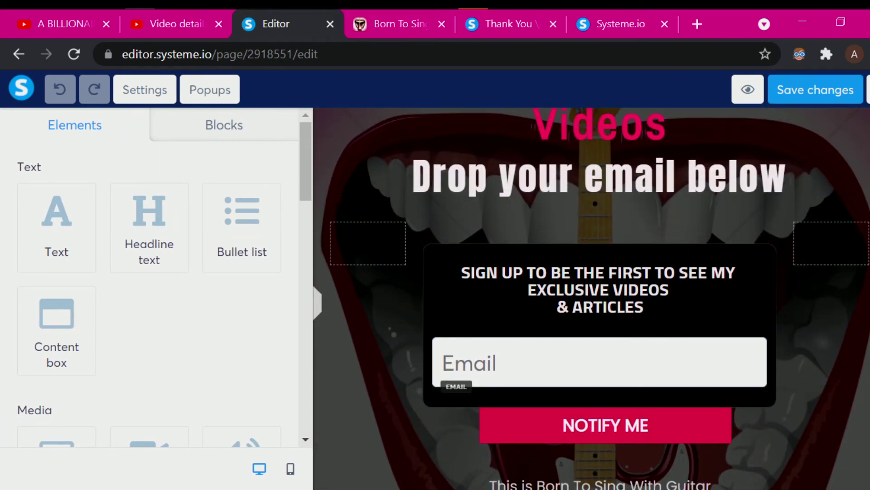
scroll(591, 298, "up", 2)
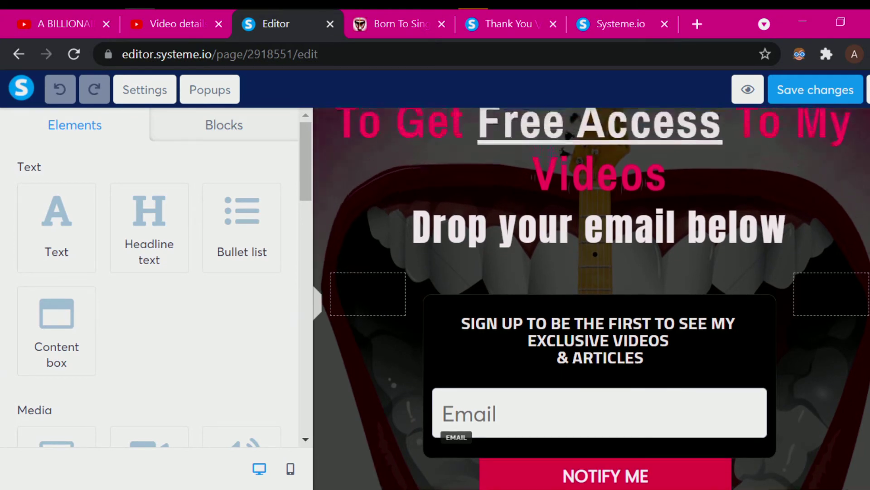
scroll(592, 298, "down", 2)
scroll(807, 152, "up", 3)
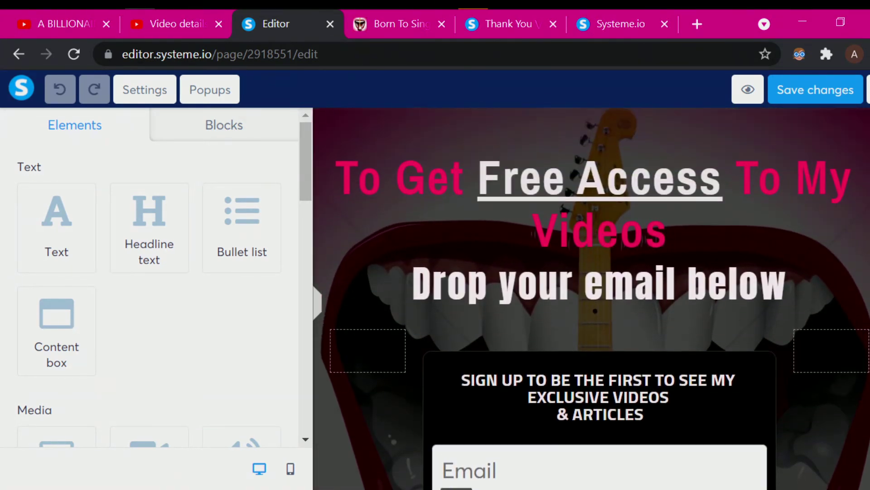
scroll(807, 152, "down", 1)
left_click(747, 96)
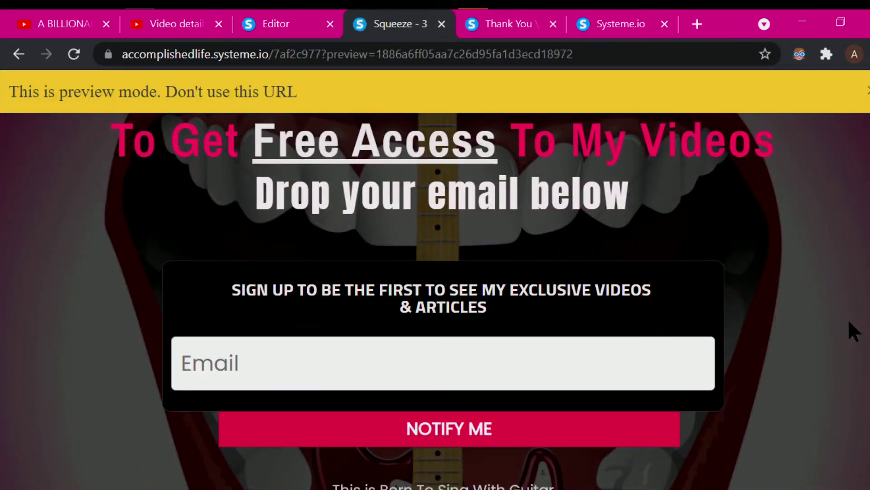
- Type test text into the preview's Email field, then erase it with Backspace
scroll(436, 277, "down", 3)
scroll(392, 349, "up", 3)
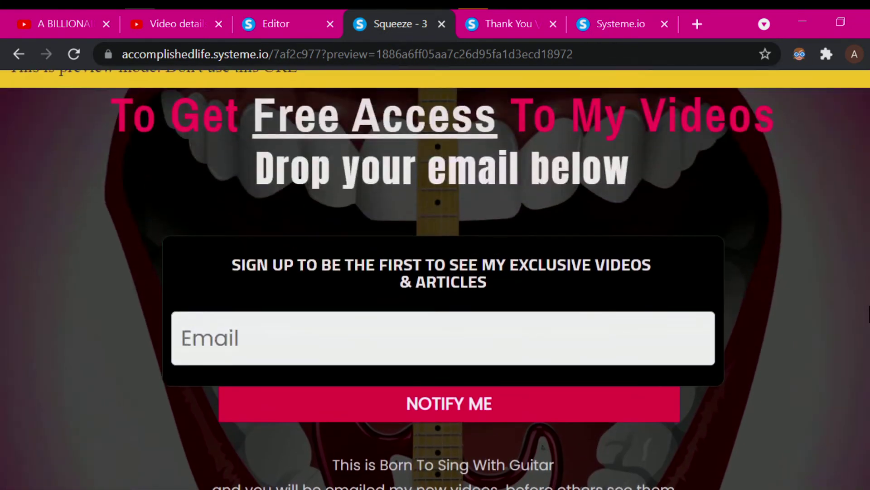
left_click(393, 348)
type("WW..WWLSQSHFLQH")
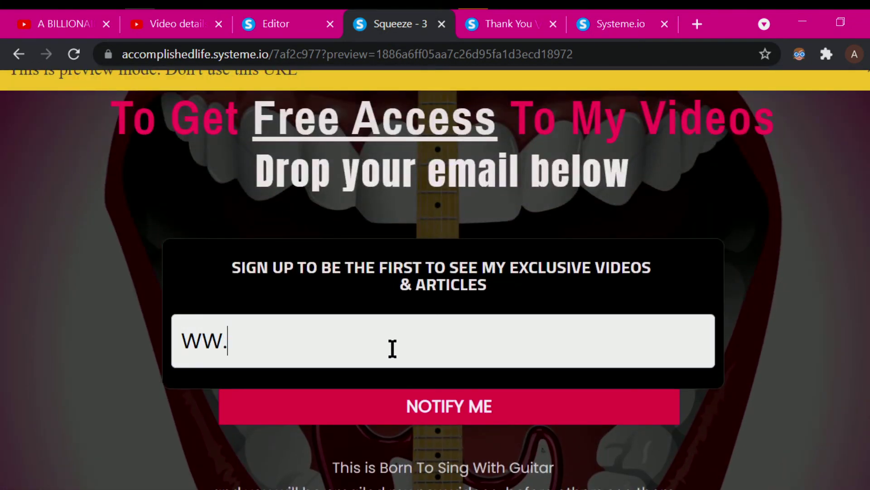
key("BackSpace")
key("BackSpace")
key("BackSpace")
key("BackSpace")
key("BackSpace")
key("BackSpace")
key("BackSpace")
key("BackSpace")
key("BackSpace")
key("BackSpace")
key("BackSpace")
key("BackSpace")
key("BackSpace")
key("BackSpace")
key("BackSpace")
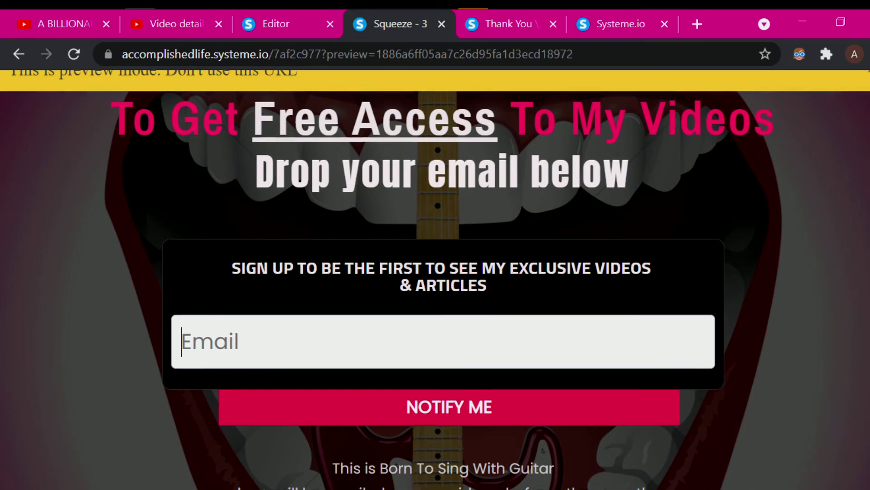
- Move focus away from the empty Email field so the 'Please enter a valid email address' warning appears
scroll(856, 231, "down", 1)
scroll(444, 280, "down", 1)
scroll(444, 279, "up", 2)
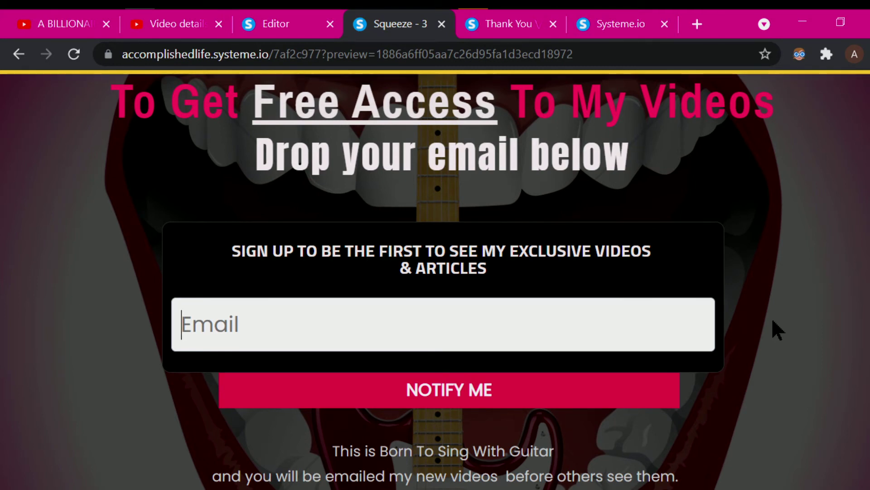
left_click(686, 12)
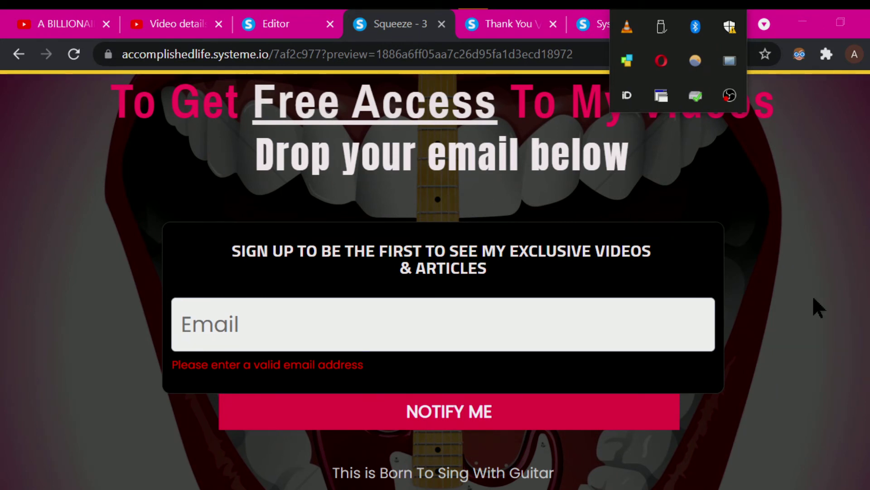
- Type the gibberish 'dkjkgdkdkh' into the Email field, then select and delete it
left_click(499, 324)
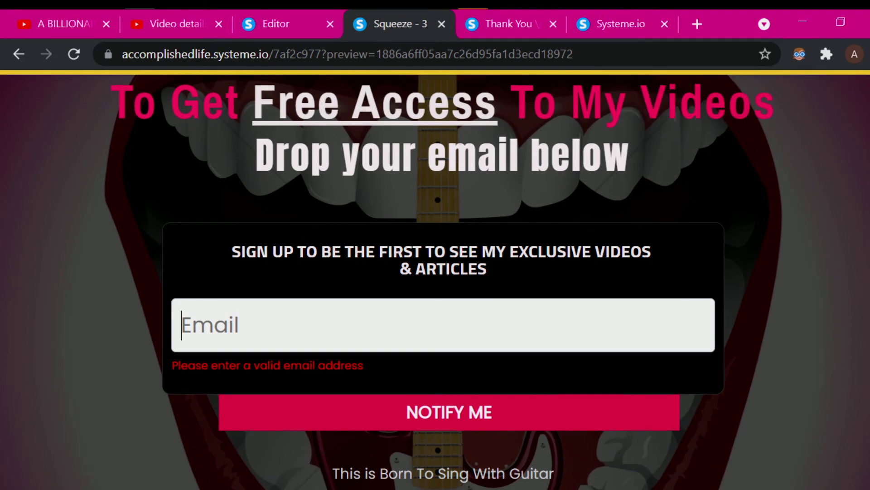
scroll(499, 324, "down", 2)
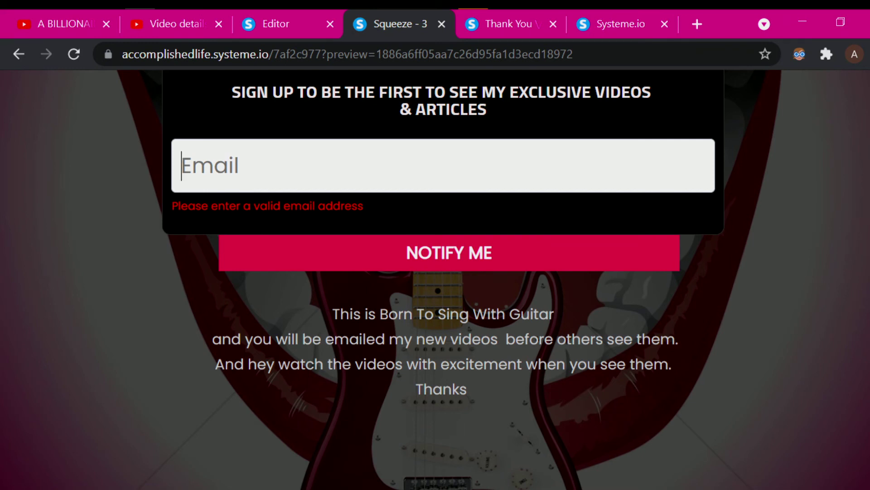
scroll(435, 272, "up", 4)
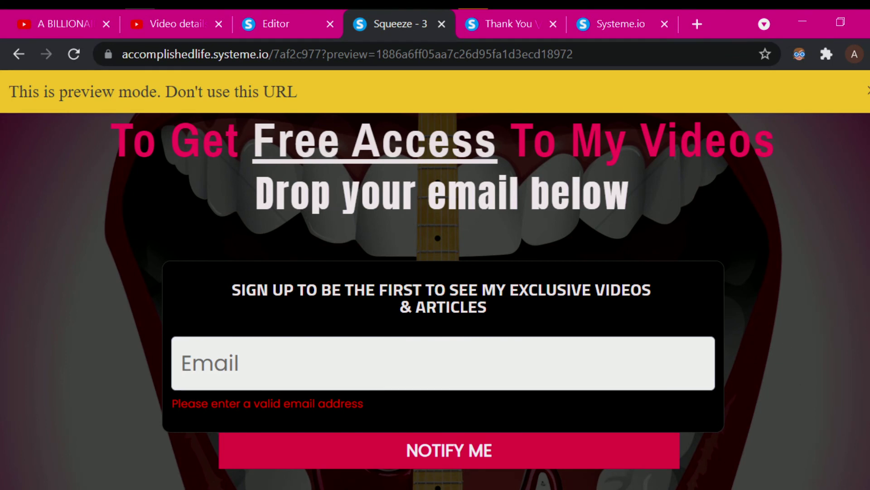
scroll(436, 272, "down", 3)
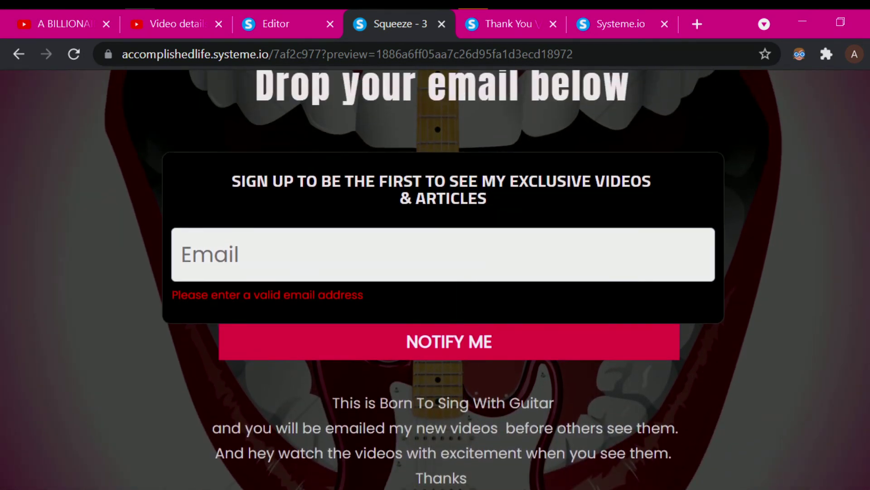
left_click(273, 257)
type("dkjkgdkdkh")
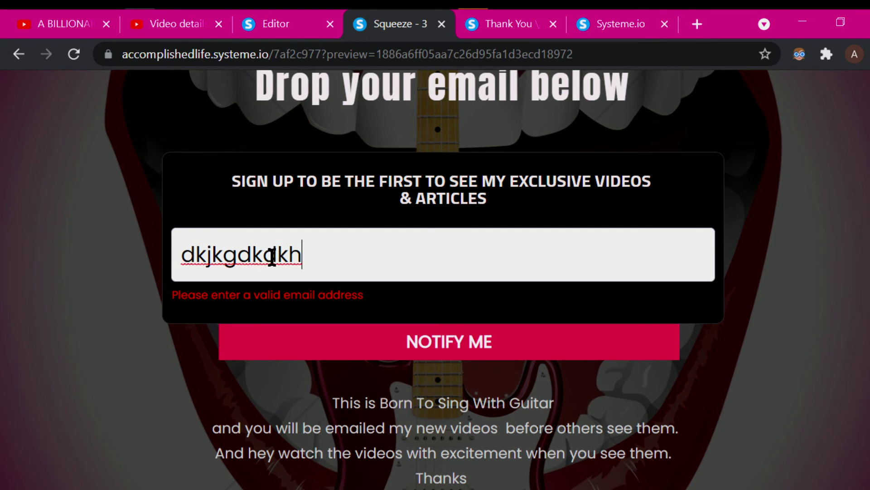
double_click(272, 257)
key("BackSpace")
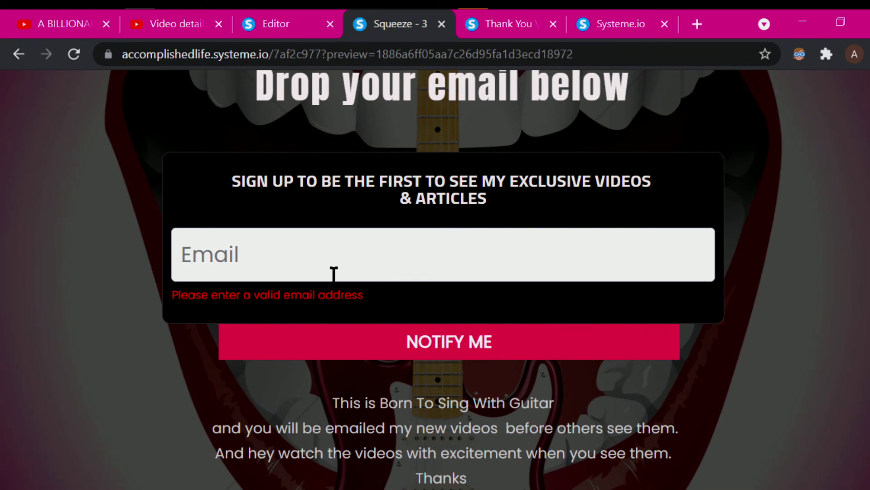
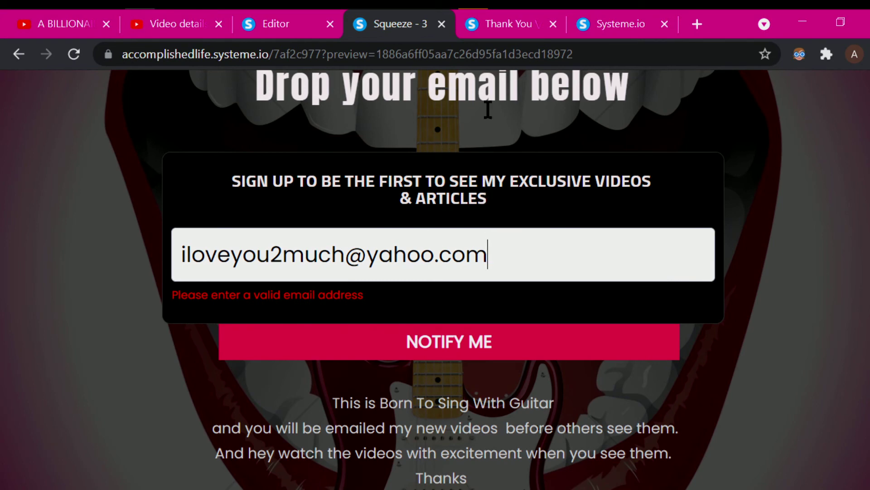
- Enter a complete test email address in the Email field, removing a stray accented character
scroll(256, 145, "up", 3)
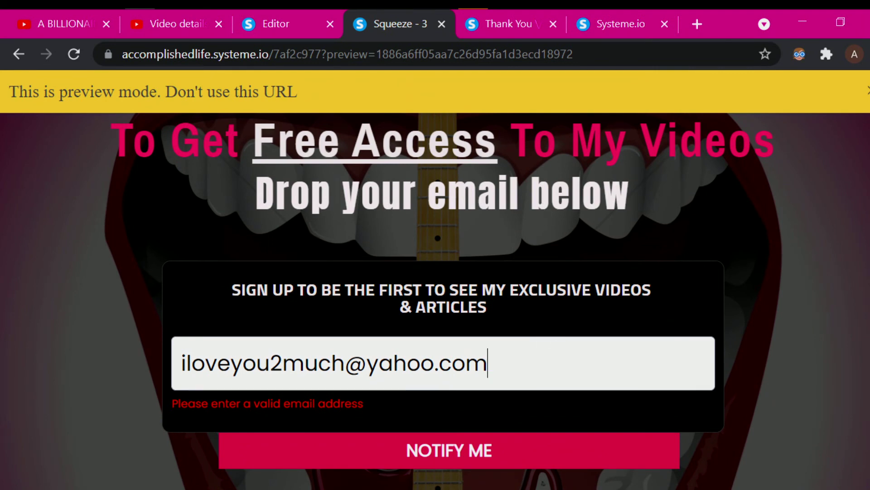
scroll(198, 265, "down", 2)
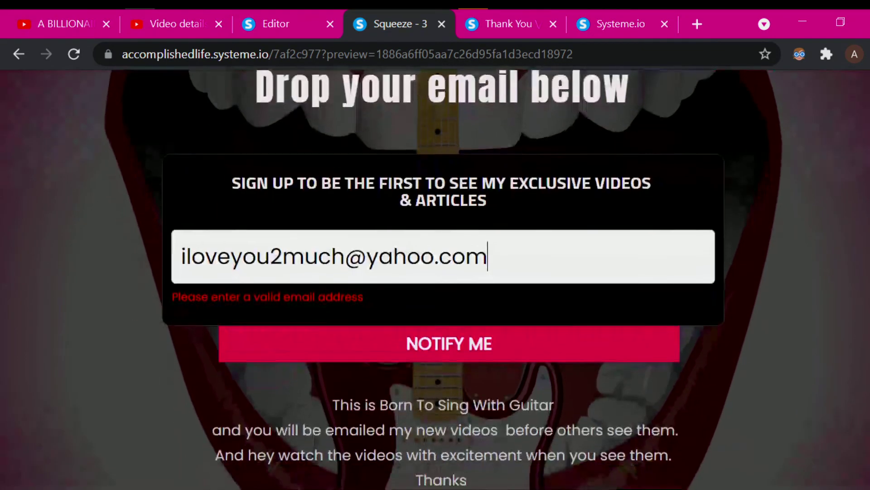
- Submit the test email with NOTIFY ME, view the Thank You page, then close both thank-you tabs
left_click(445, 336)
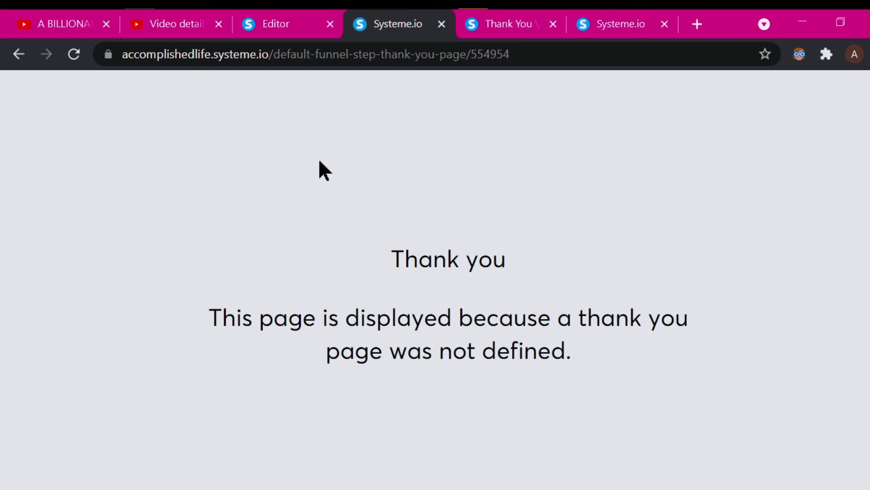
left_click(498, 29)
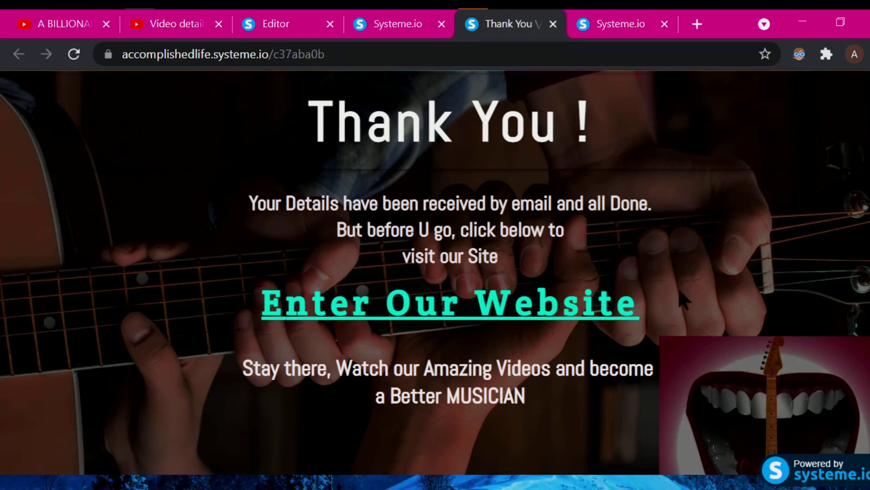
left_click(554, 23)
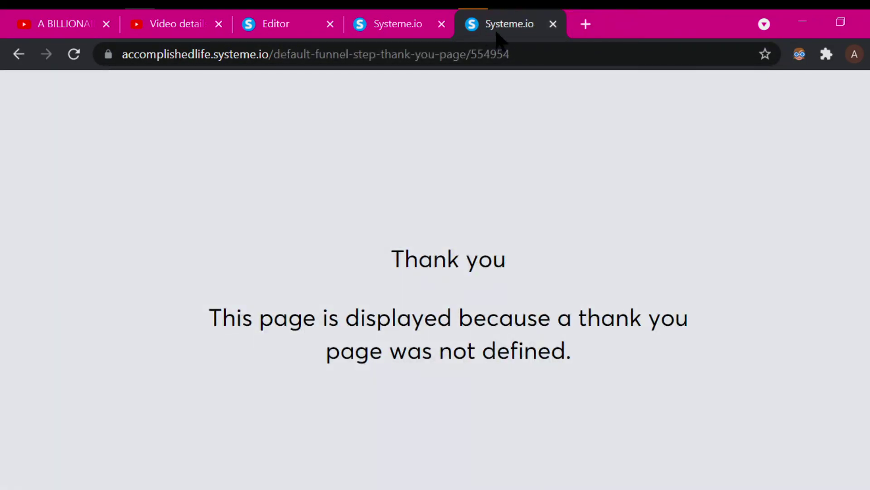
left_click(553, 24)
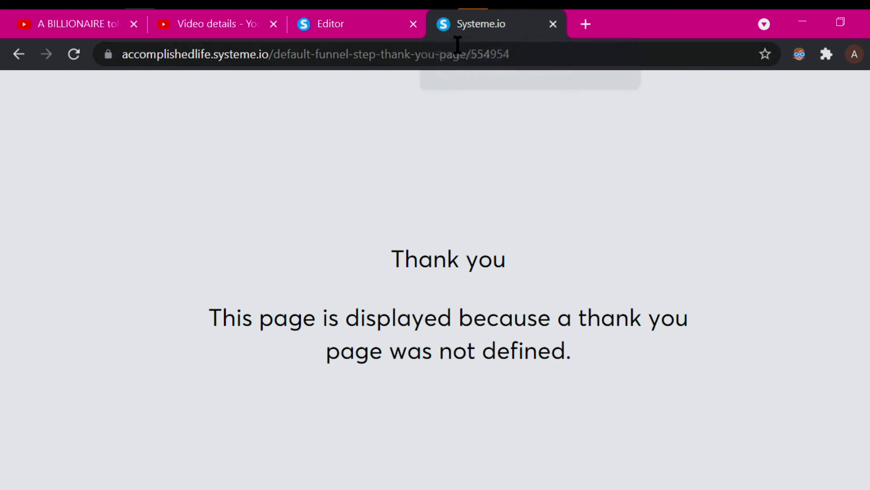
left_click(342, 26)
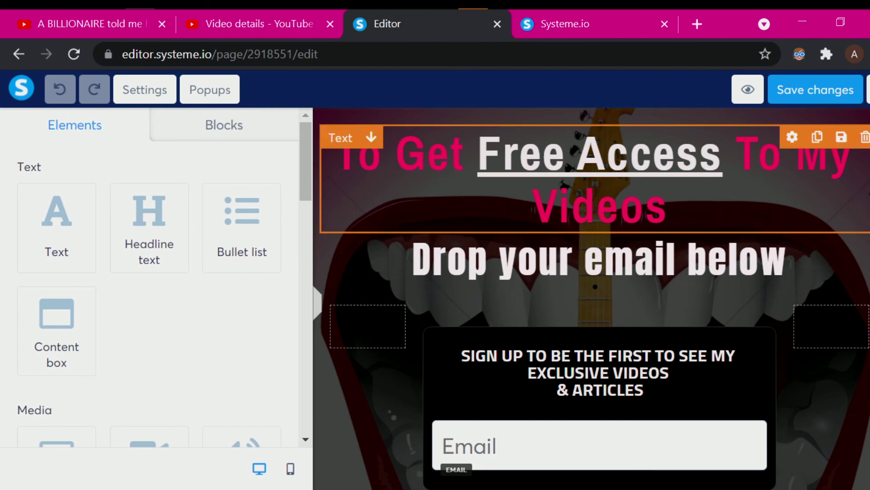
- Scroll the squeeze page canvas to review its headline, Email field, NOTIFY ME button and description
scroll(591, 299, "down", 6)
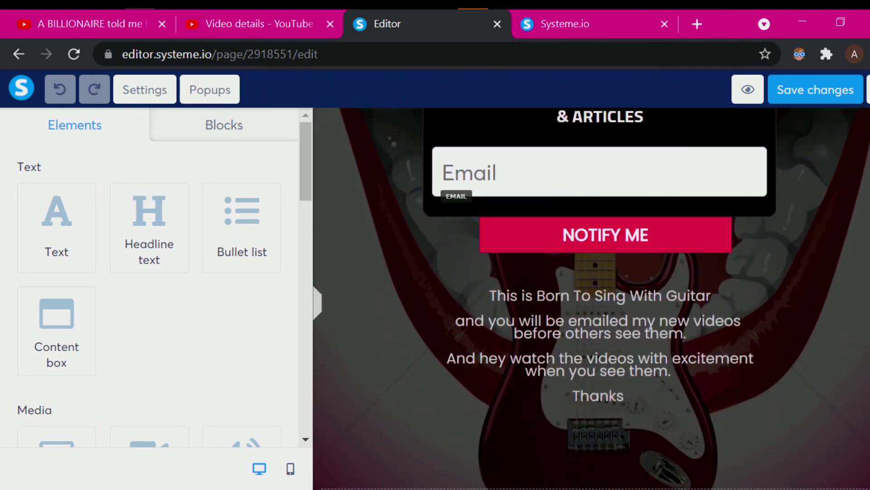
scroll(592, 298, "down", 1)
scroll(563, 252, "up", 1)
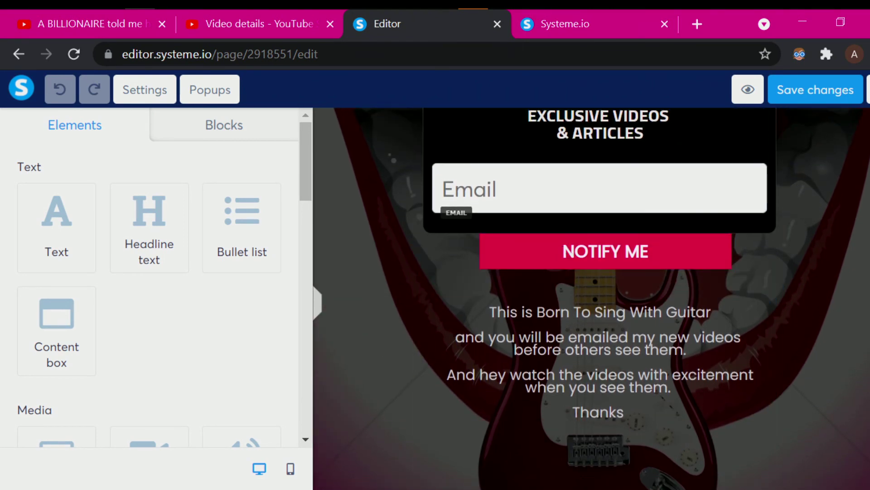
scroll(748, 308, "up", 1)
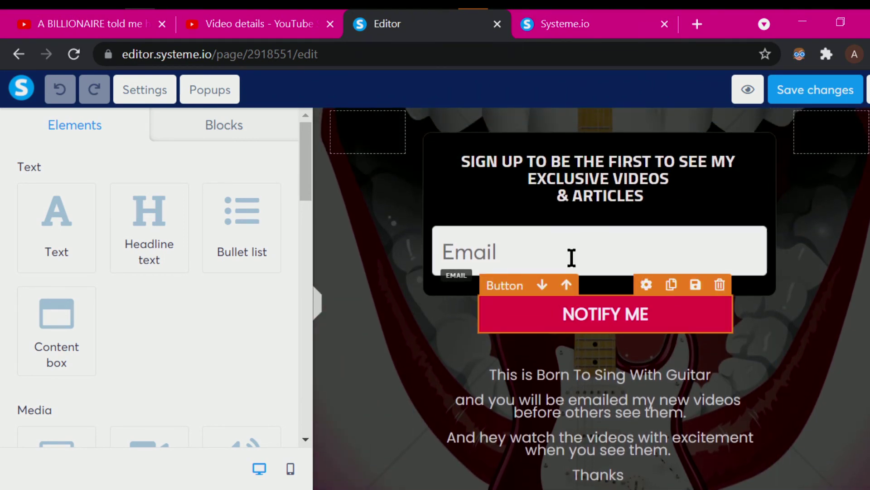
scroll(589, 226, "up", 1)
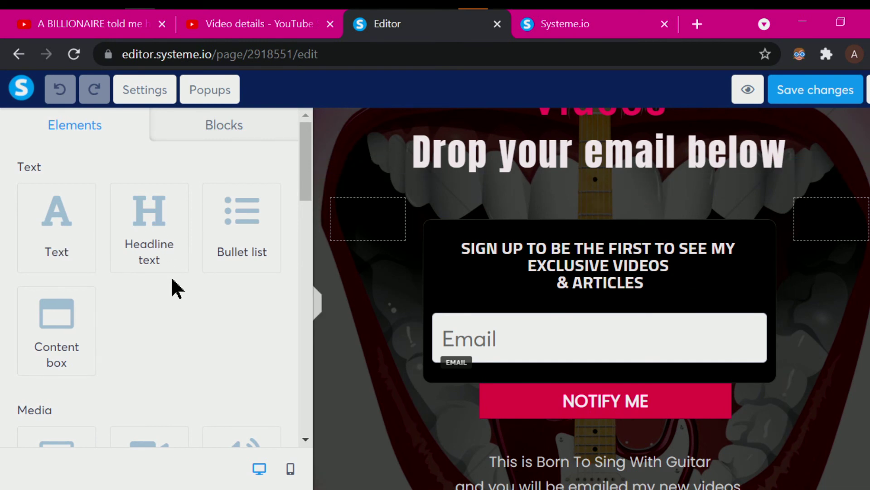
scroll(185, 343, "down", 5)
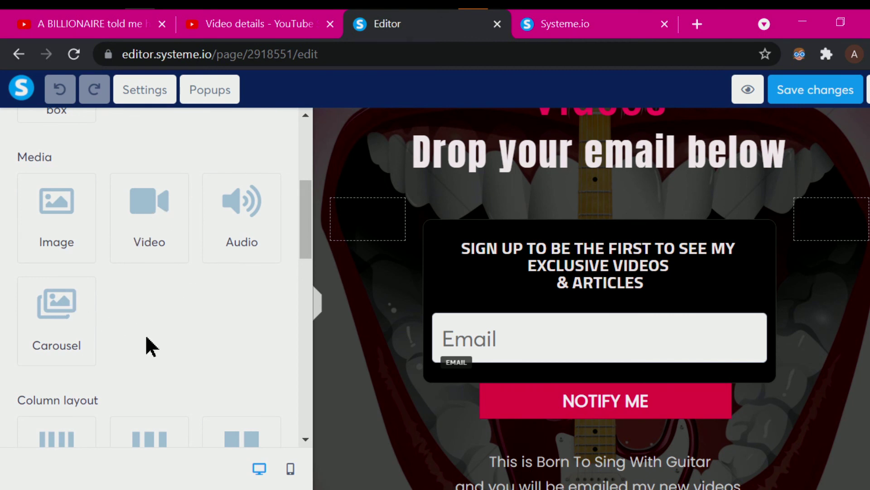
scroll(193, 353, "down", 5)
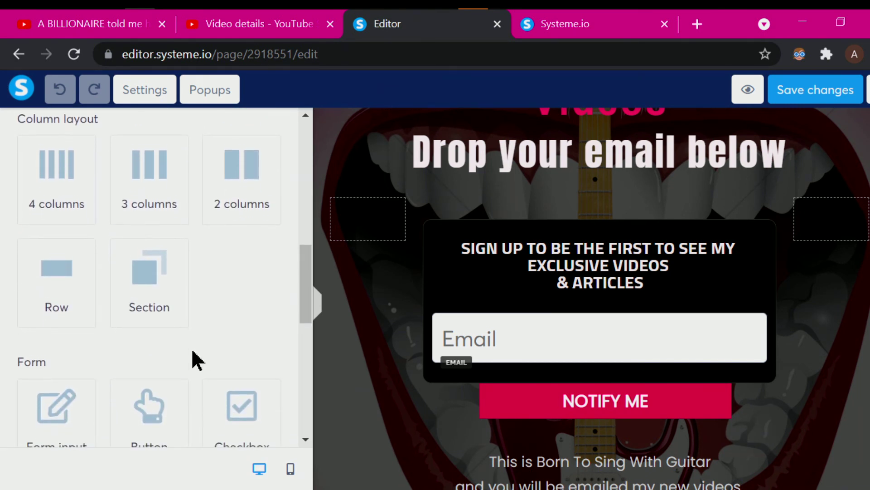
scroll(193, 354, "down", 3)
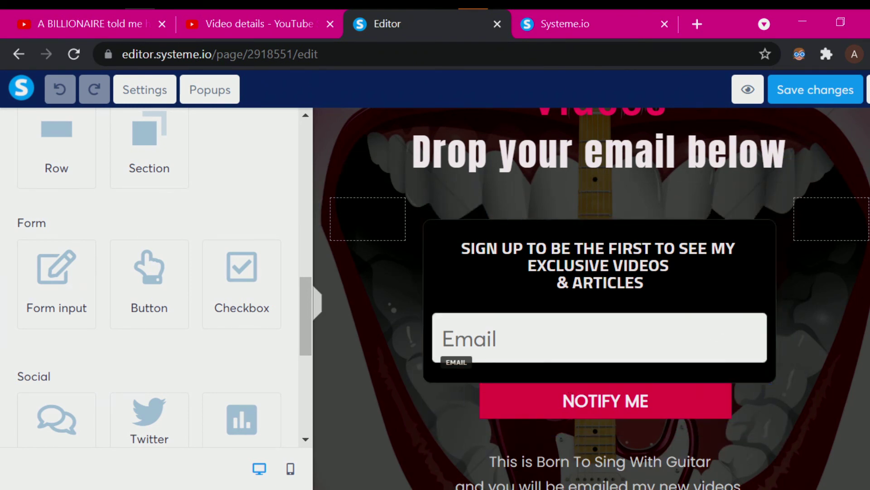
scroll(595, 299, "down", 1)
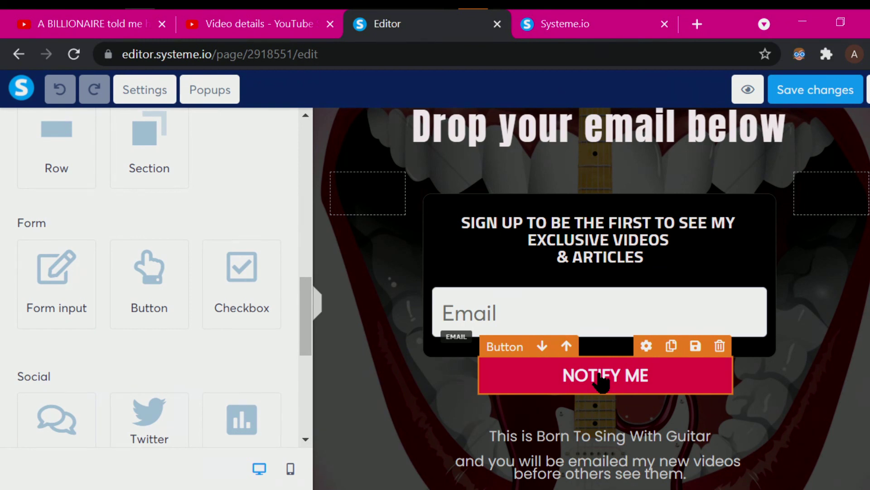
scroll(591, 298, "down", 3)
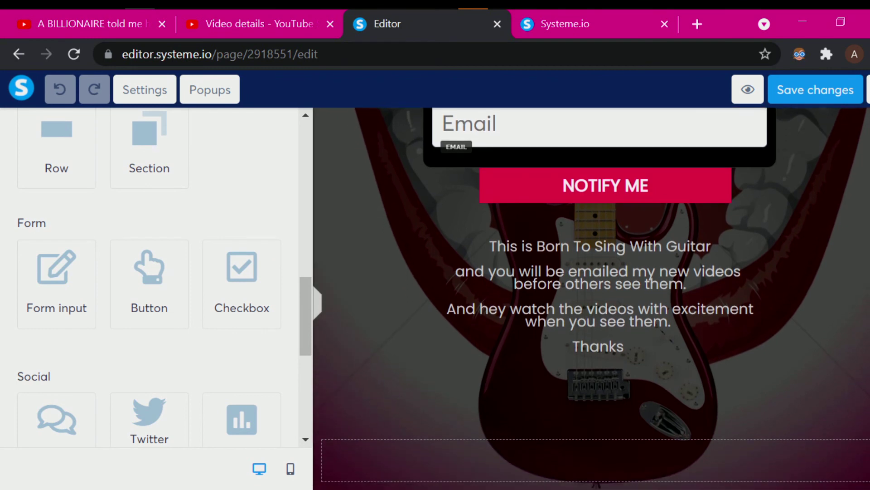
scroll(591, 298, "up", 3)
scroll(592, 298, "up", 2)
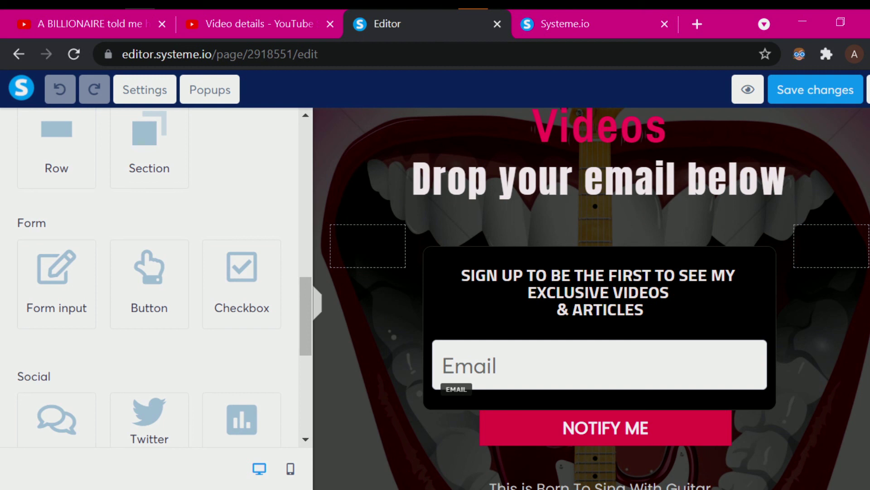
scroll(598, 345, "down", 2)
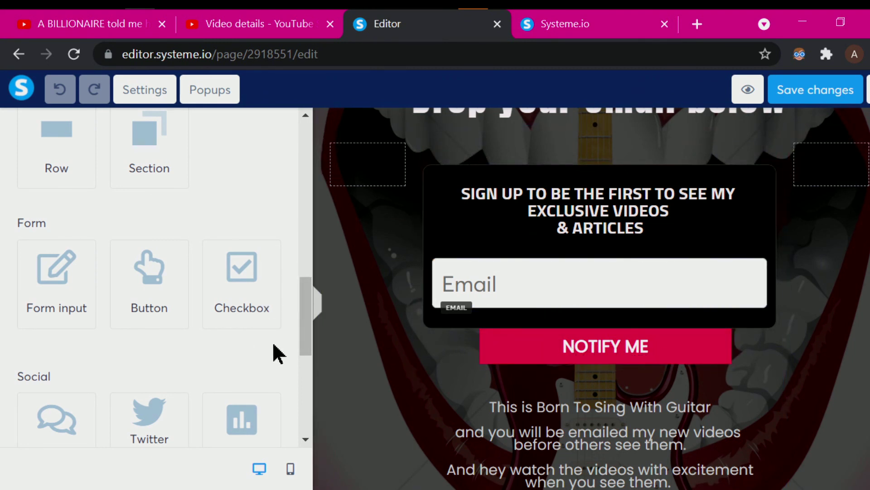
scroll(306, 316, "down", 1)
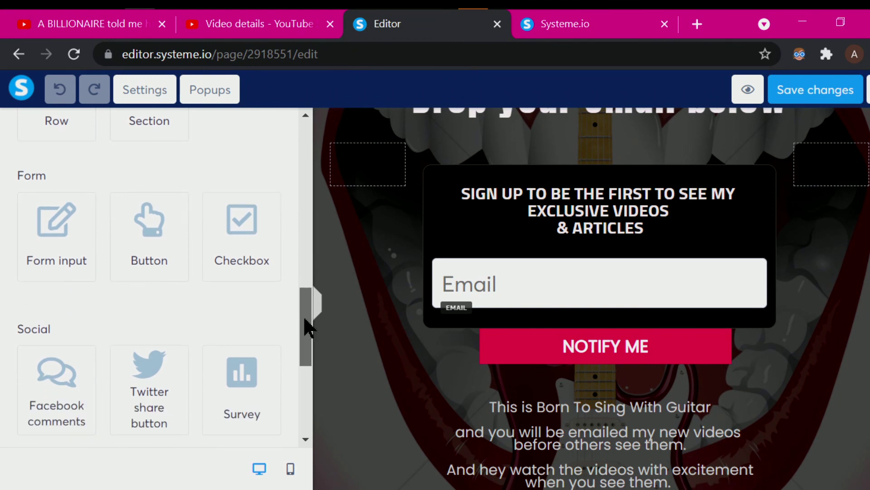